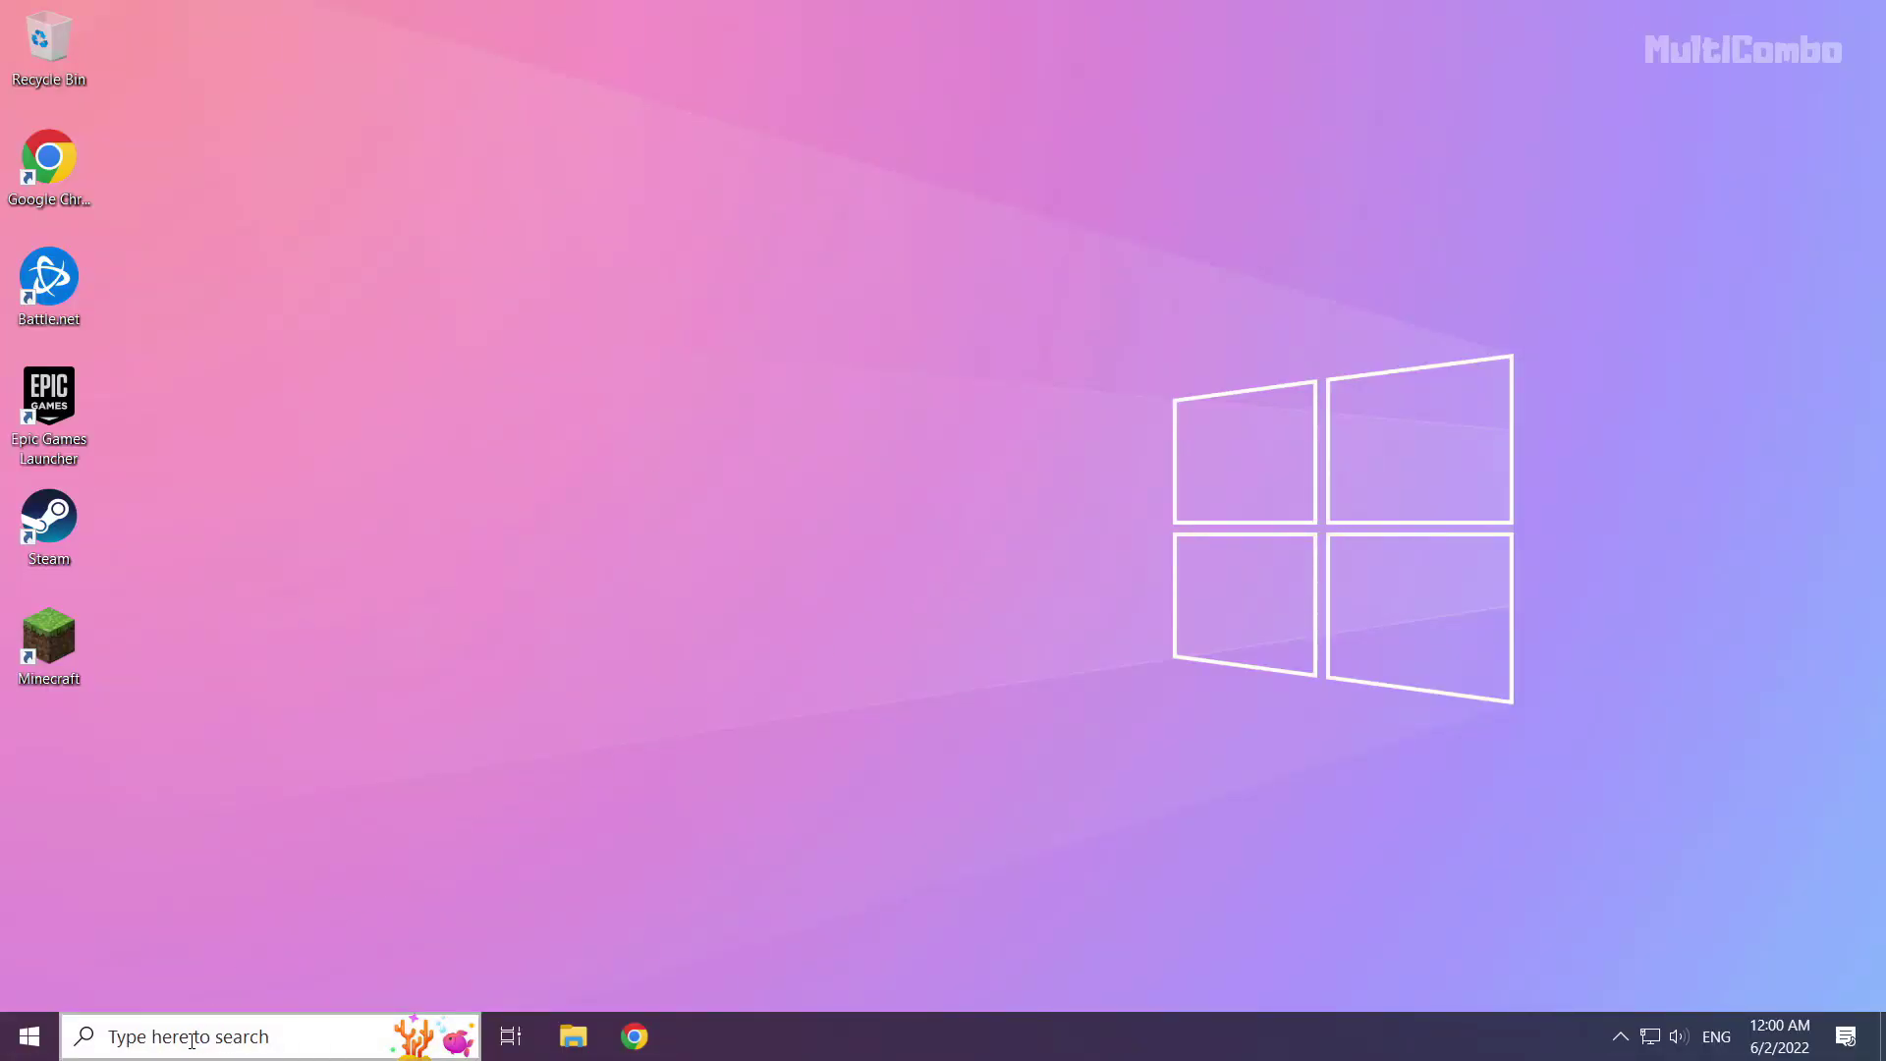
Search for cmd and bring up Command Prompt's Run as administrator option.
left_click(245, 1038)
type("cmd")
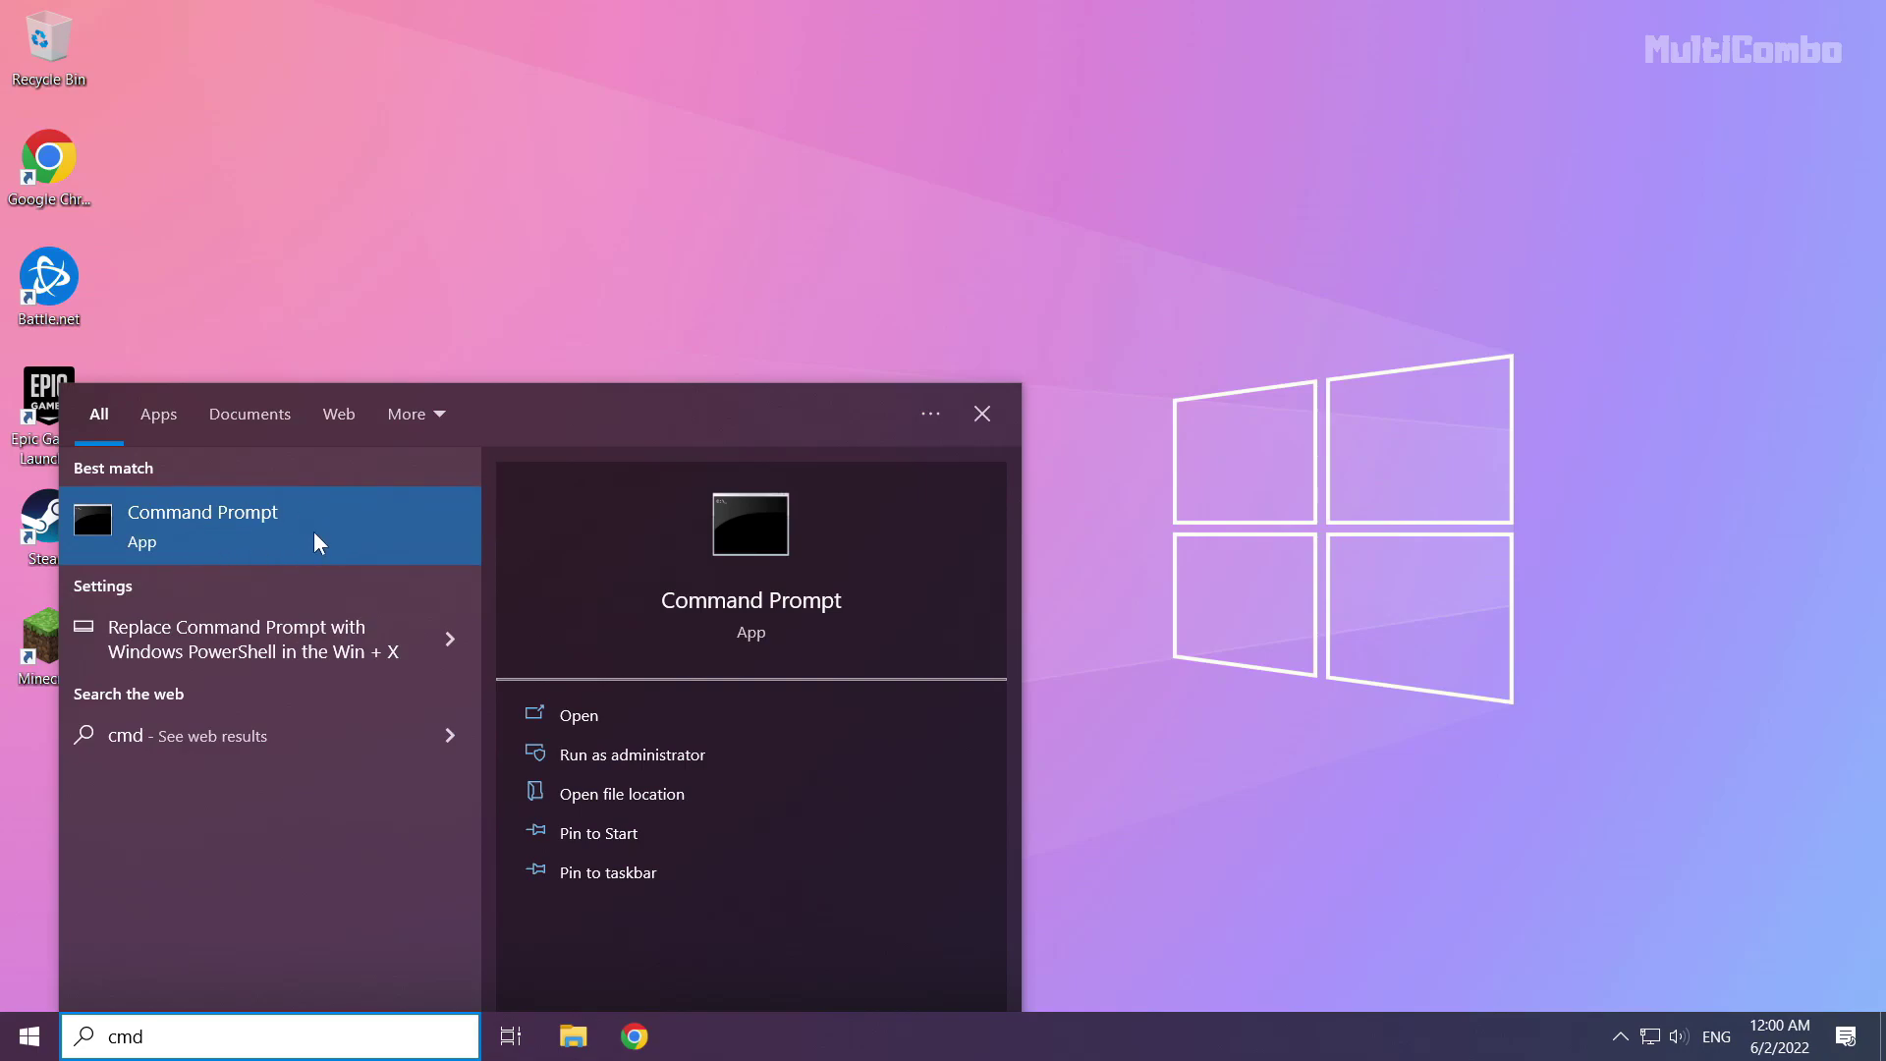
right_click(338, 515)
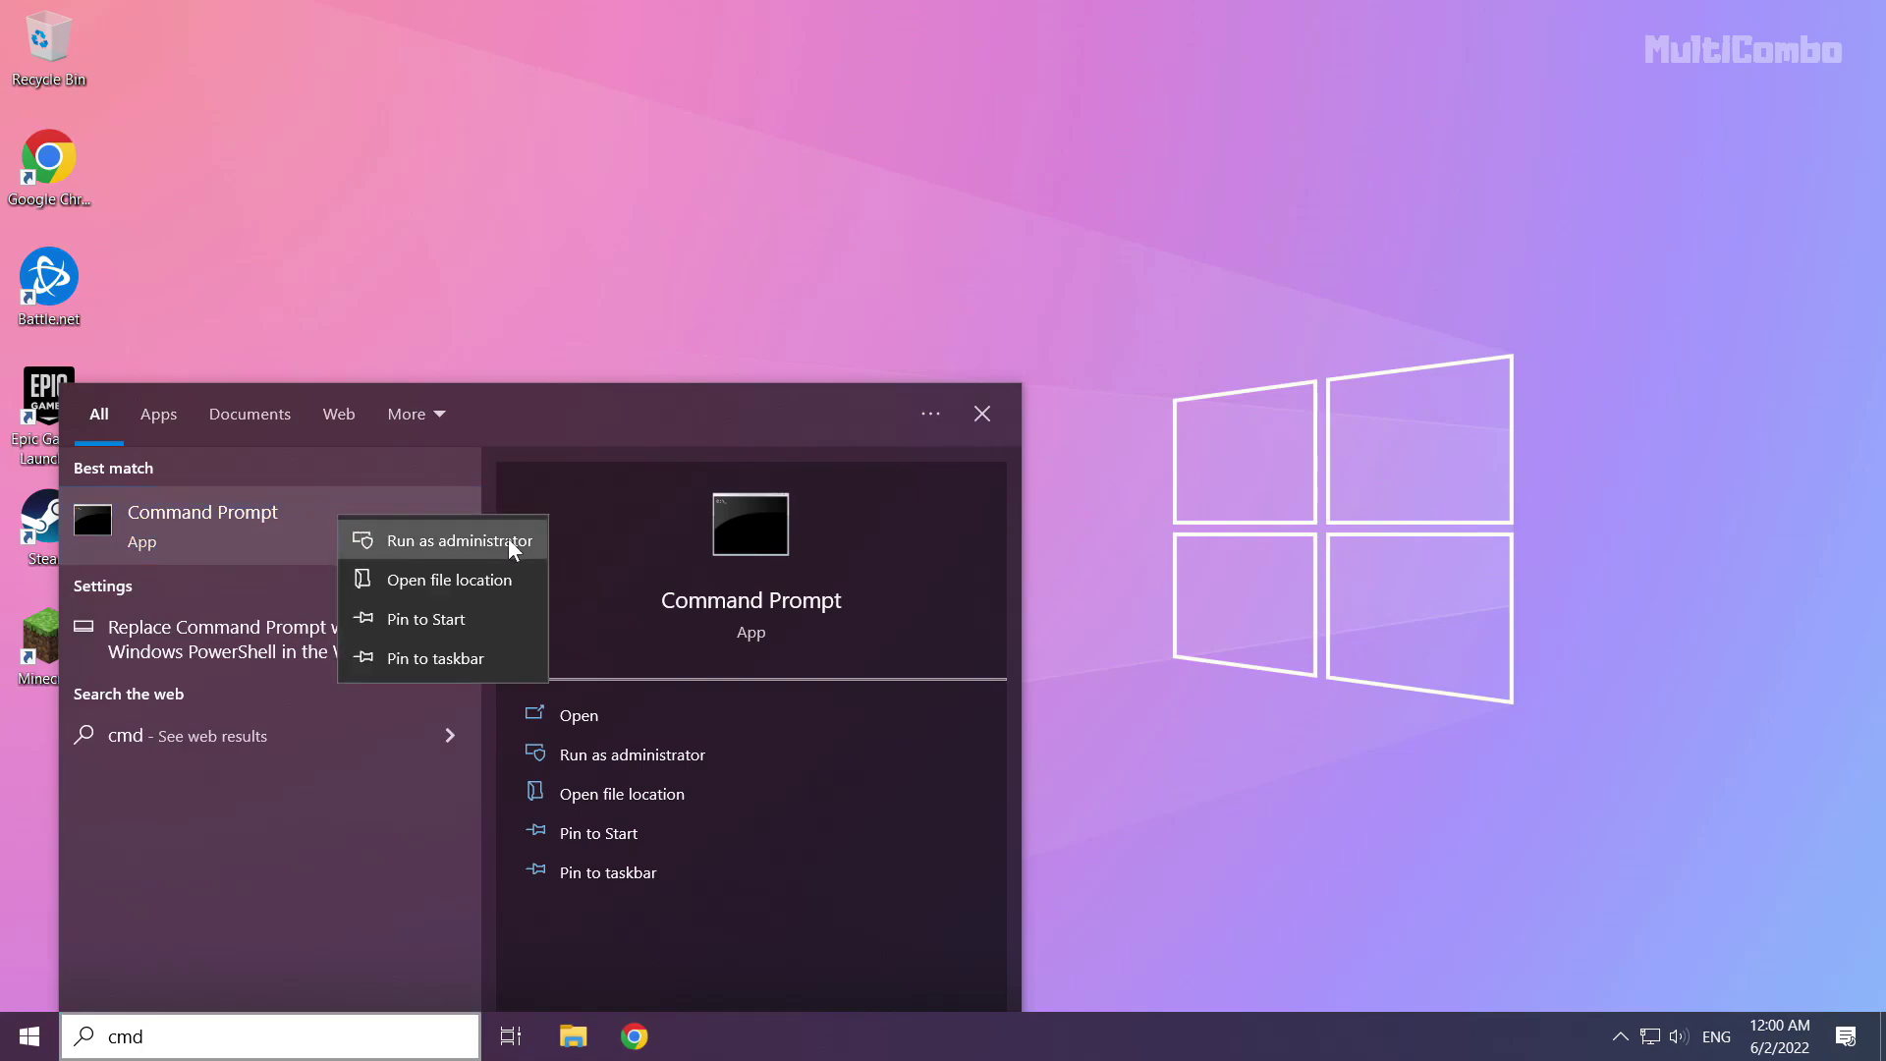
Launch Command Prompt as administrator and flush the DNS cache with ipconfig /flush.
left_click(444, 543)
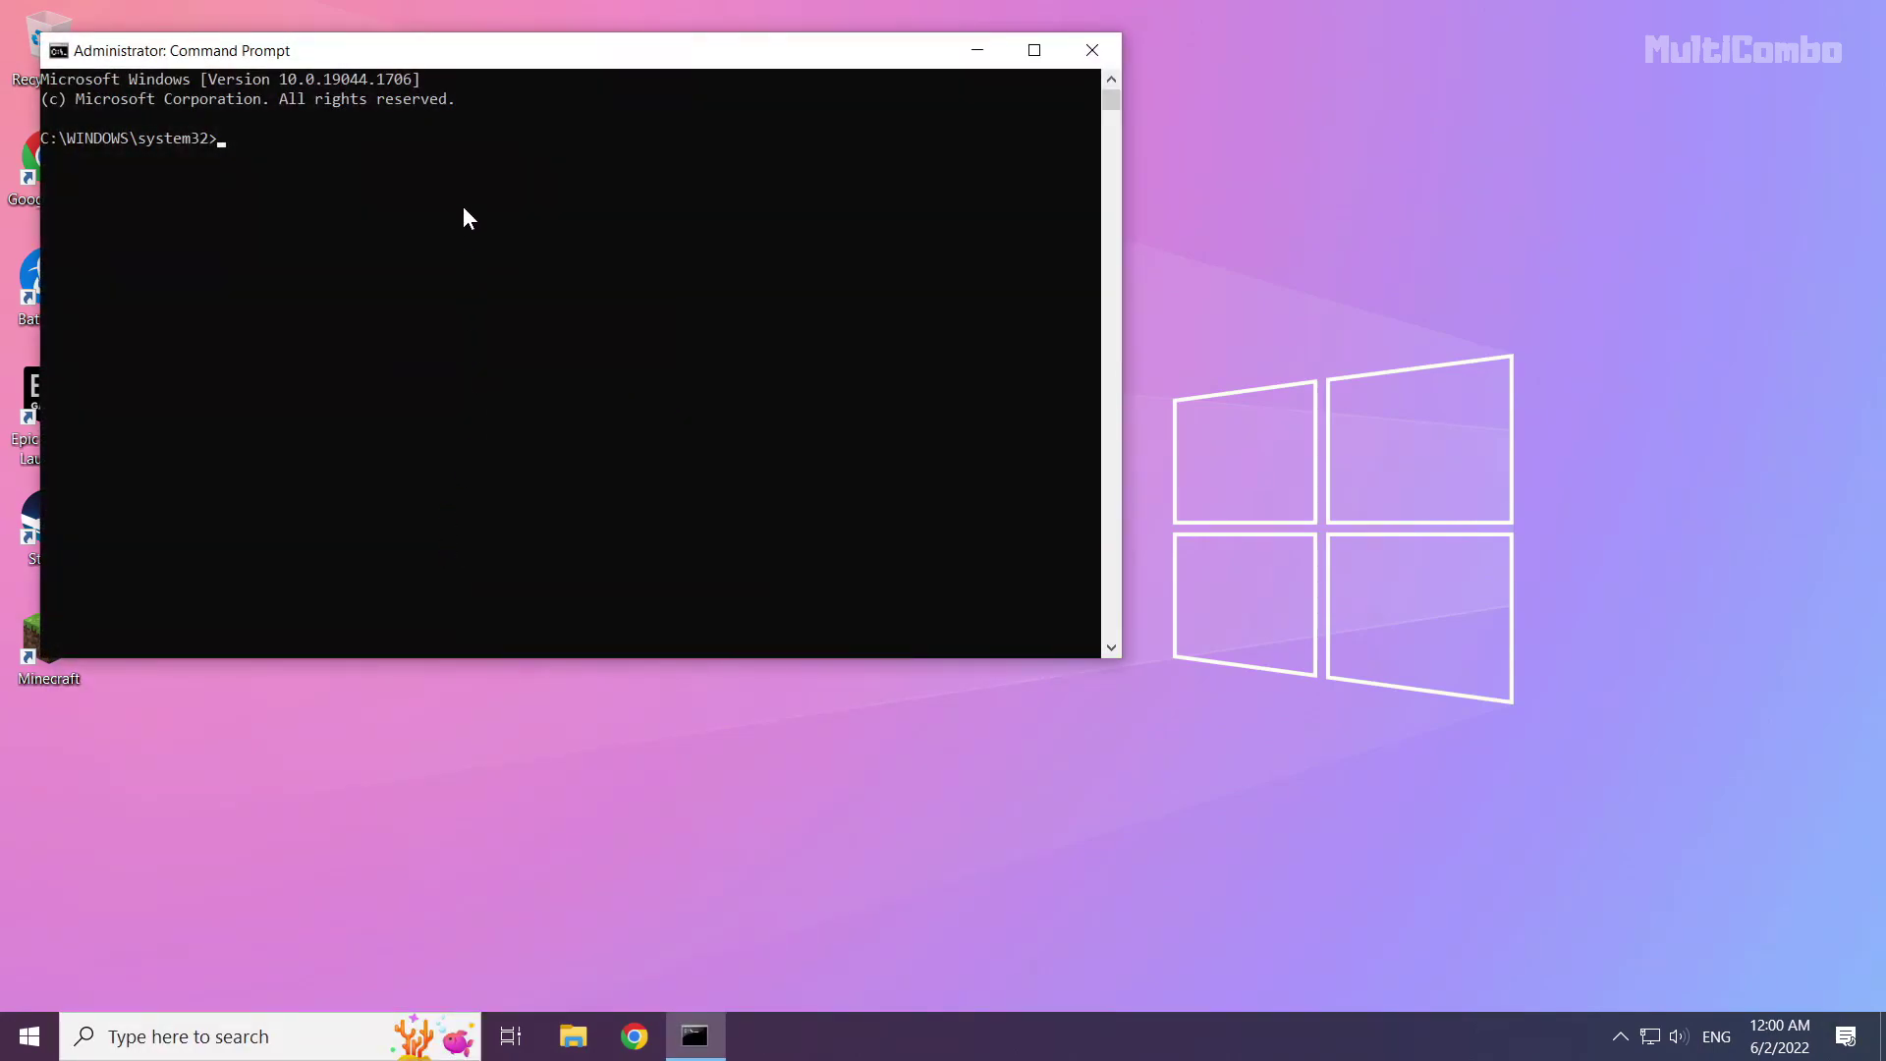
left_click_drag(460, 57, 831, 215)
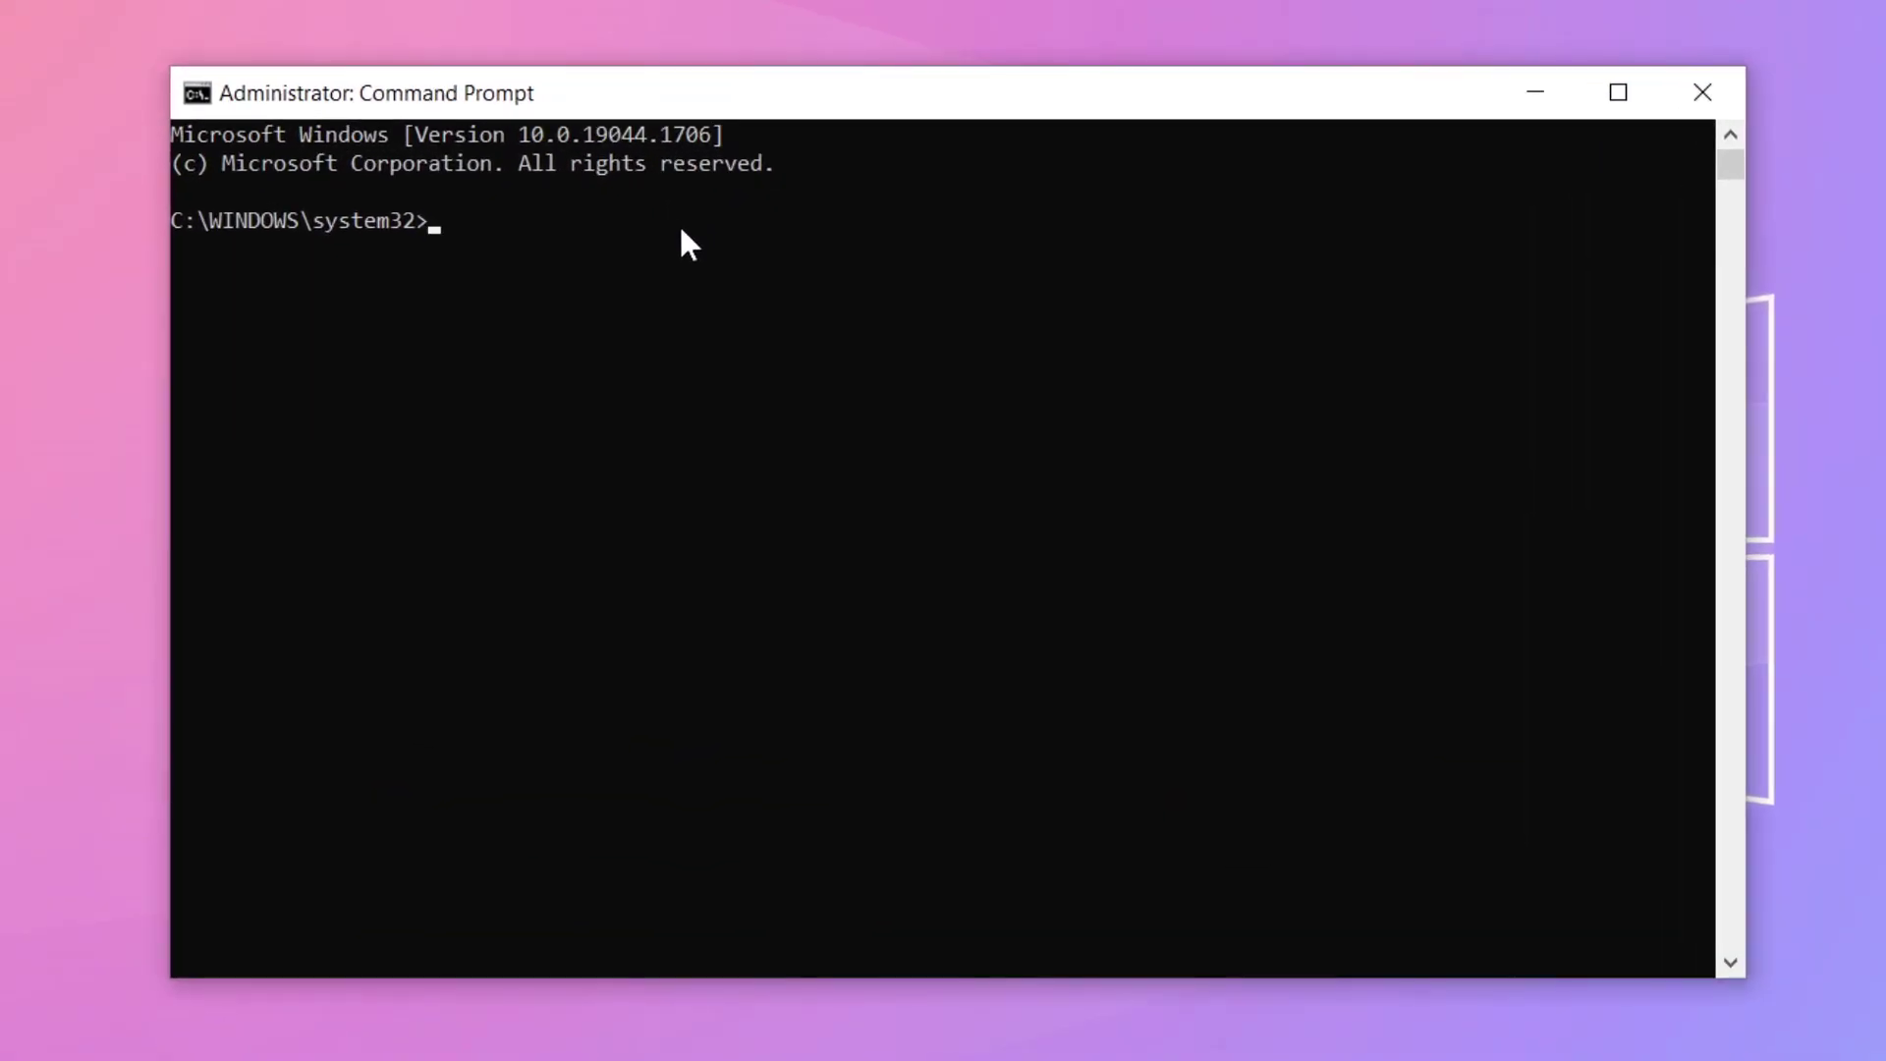
type("ip")
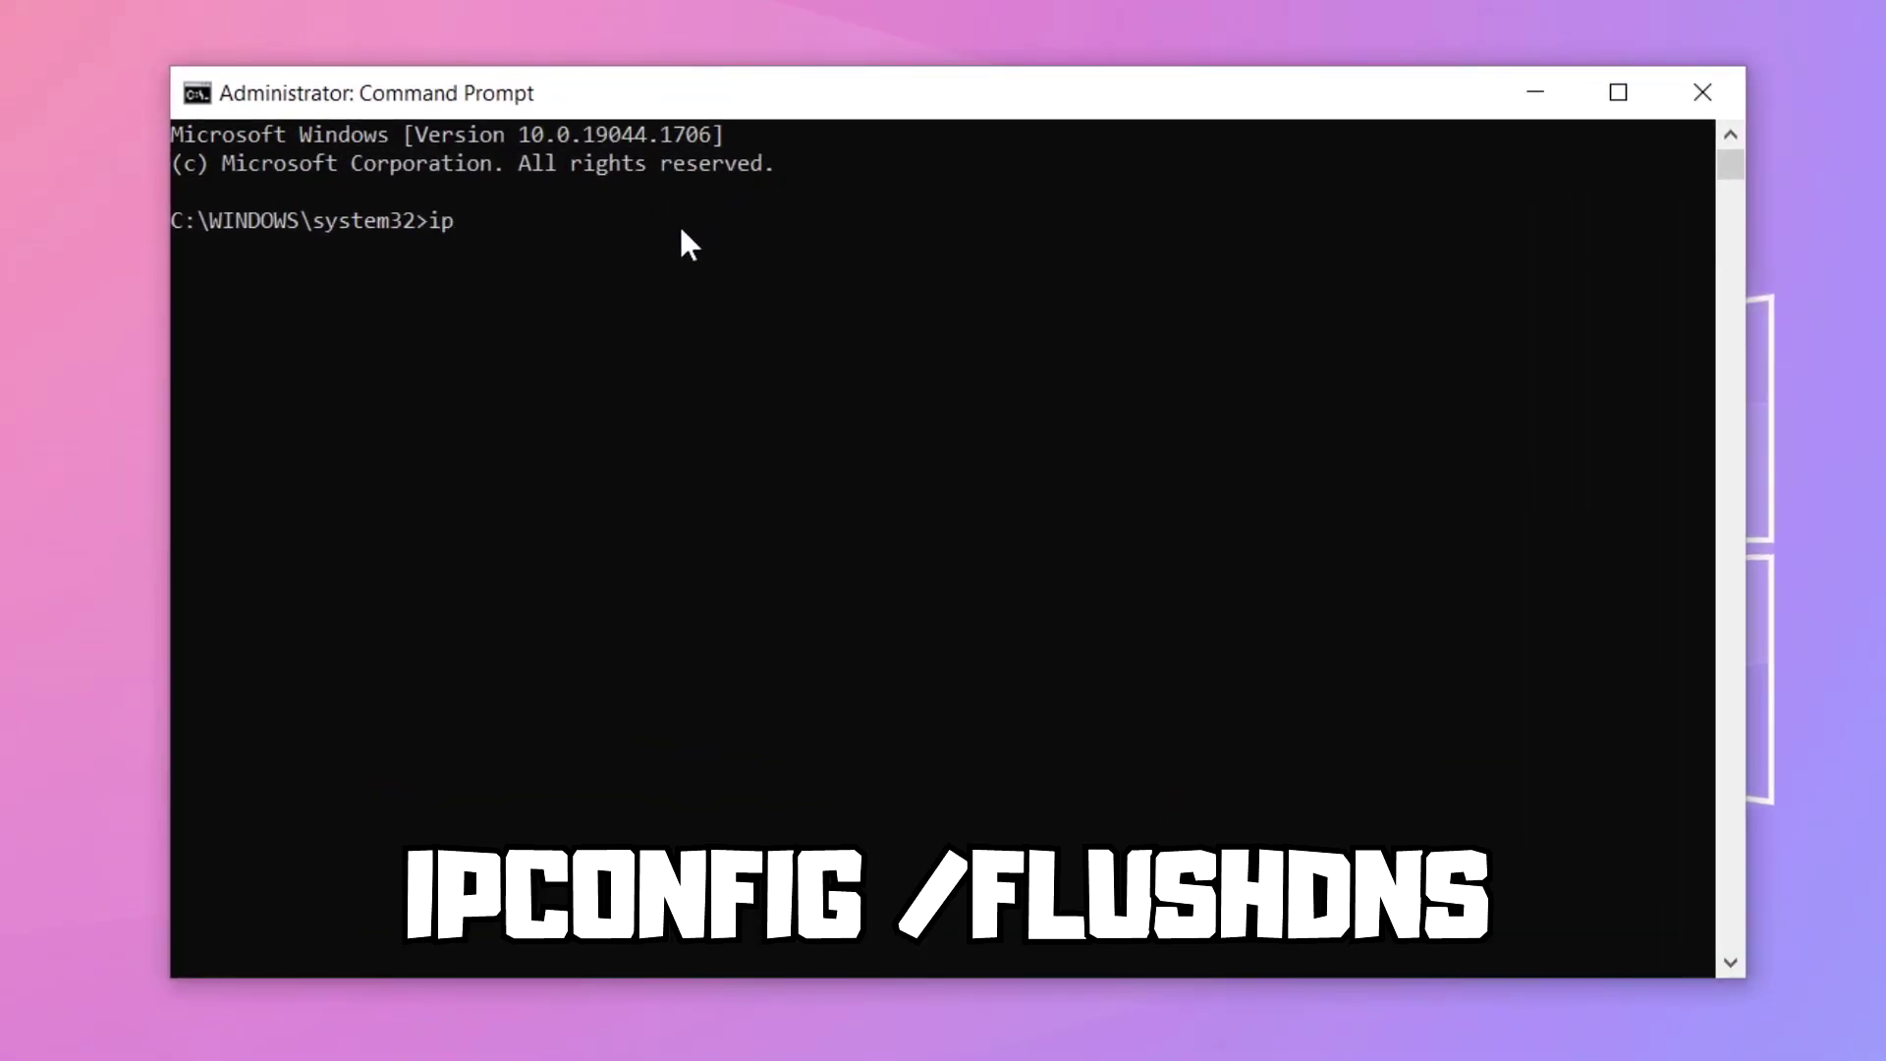
type("config /flus")
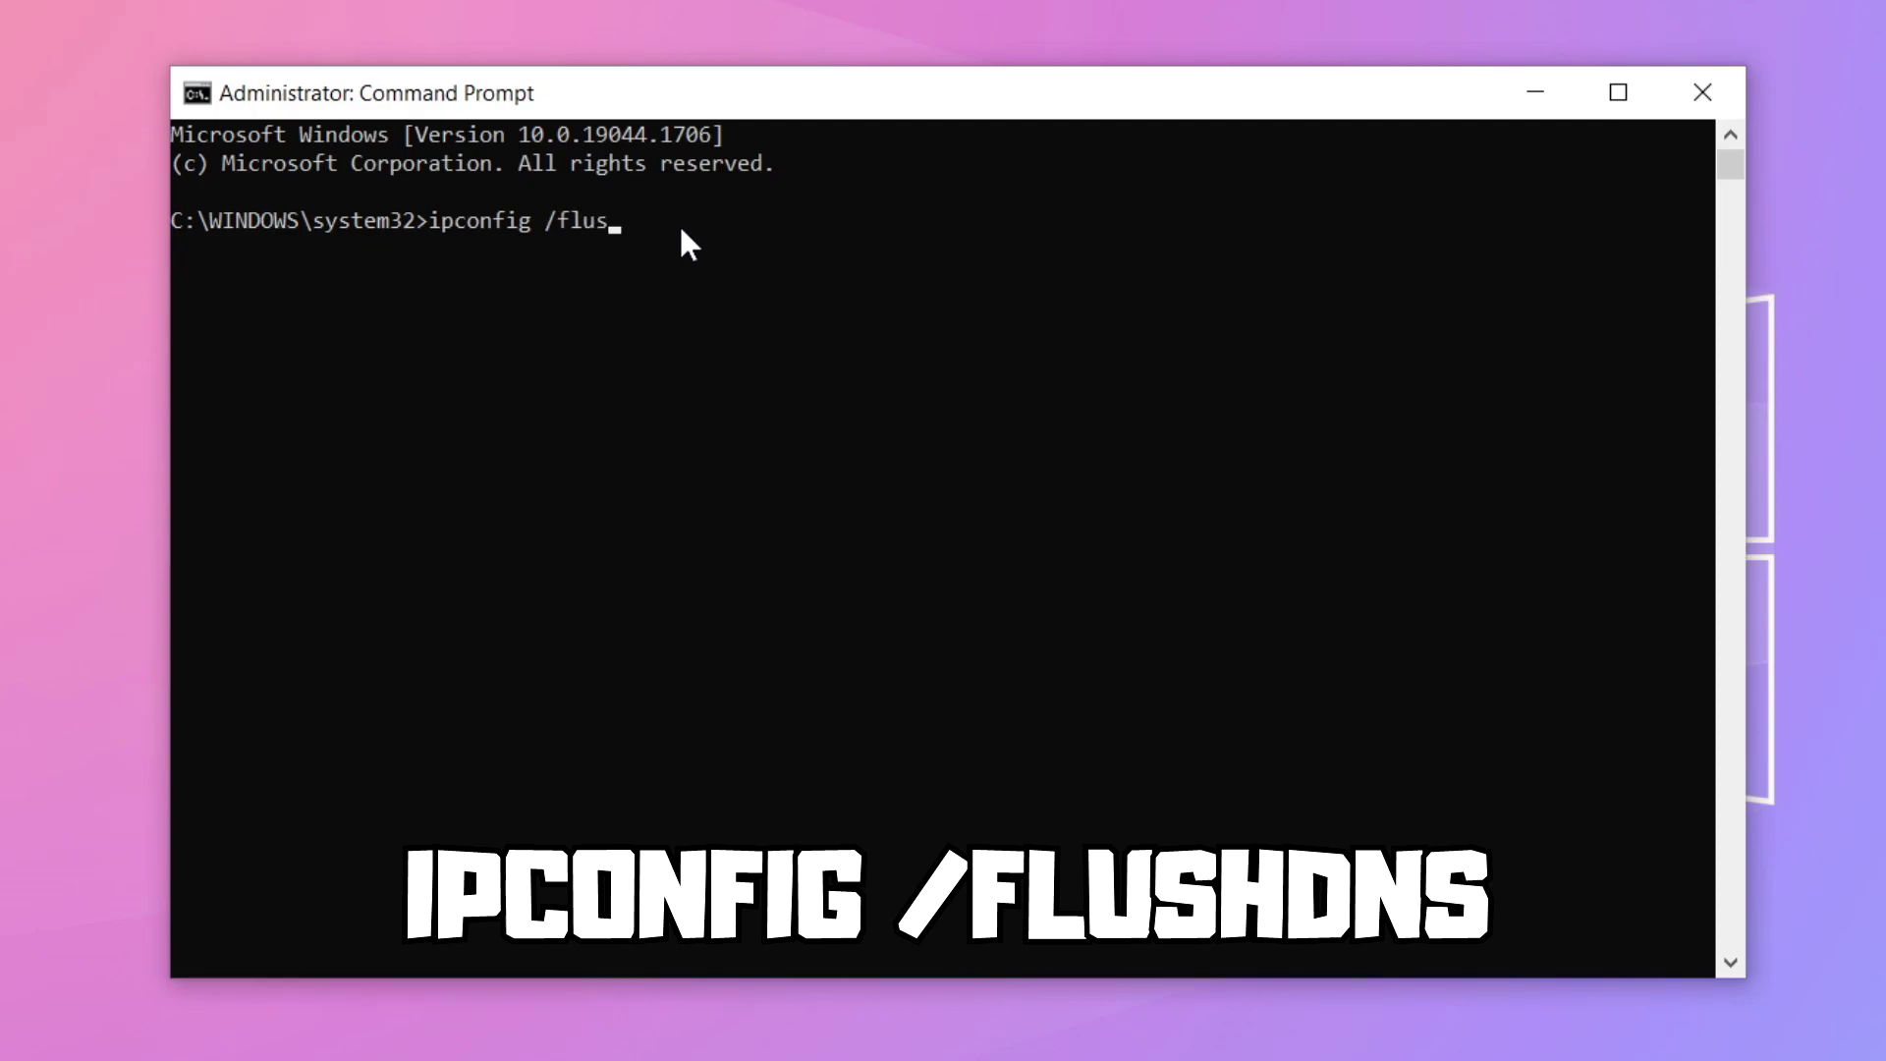
type("hdns")
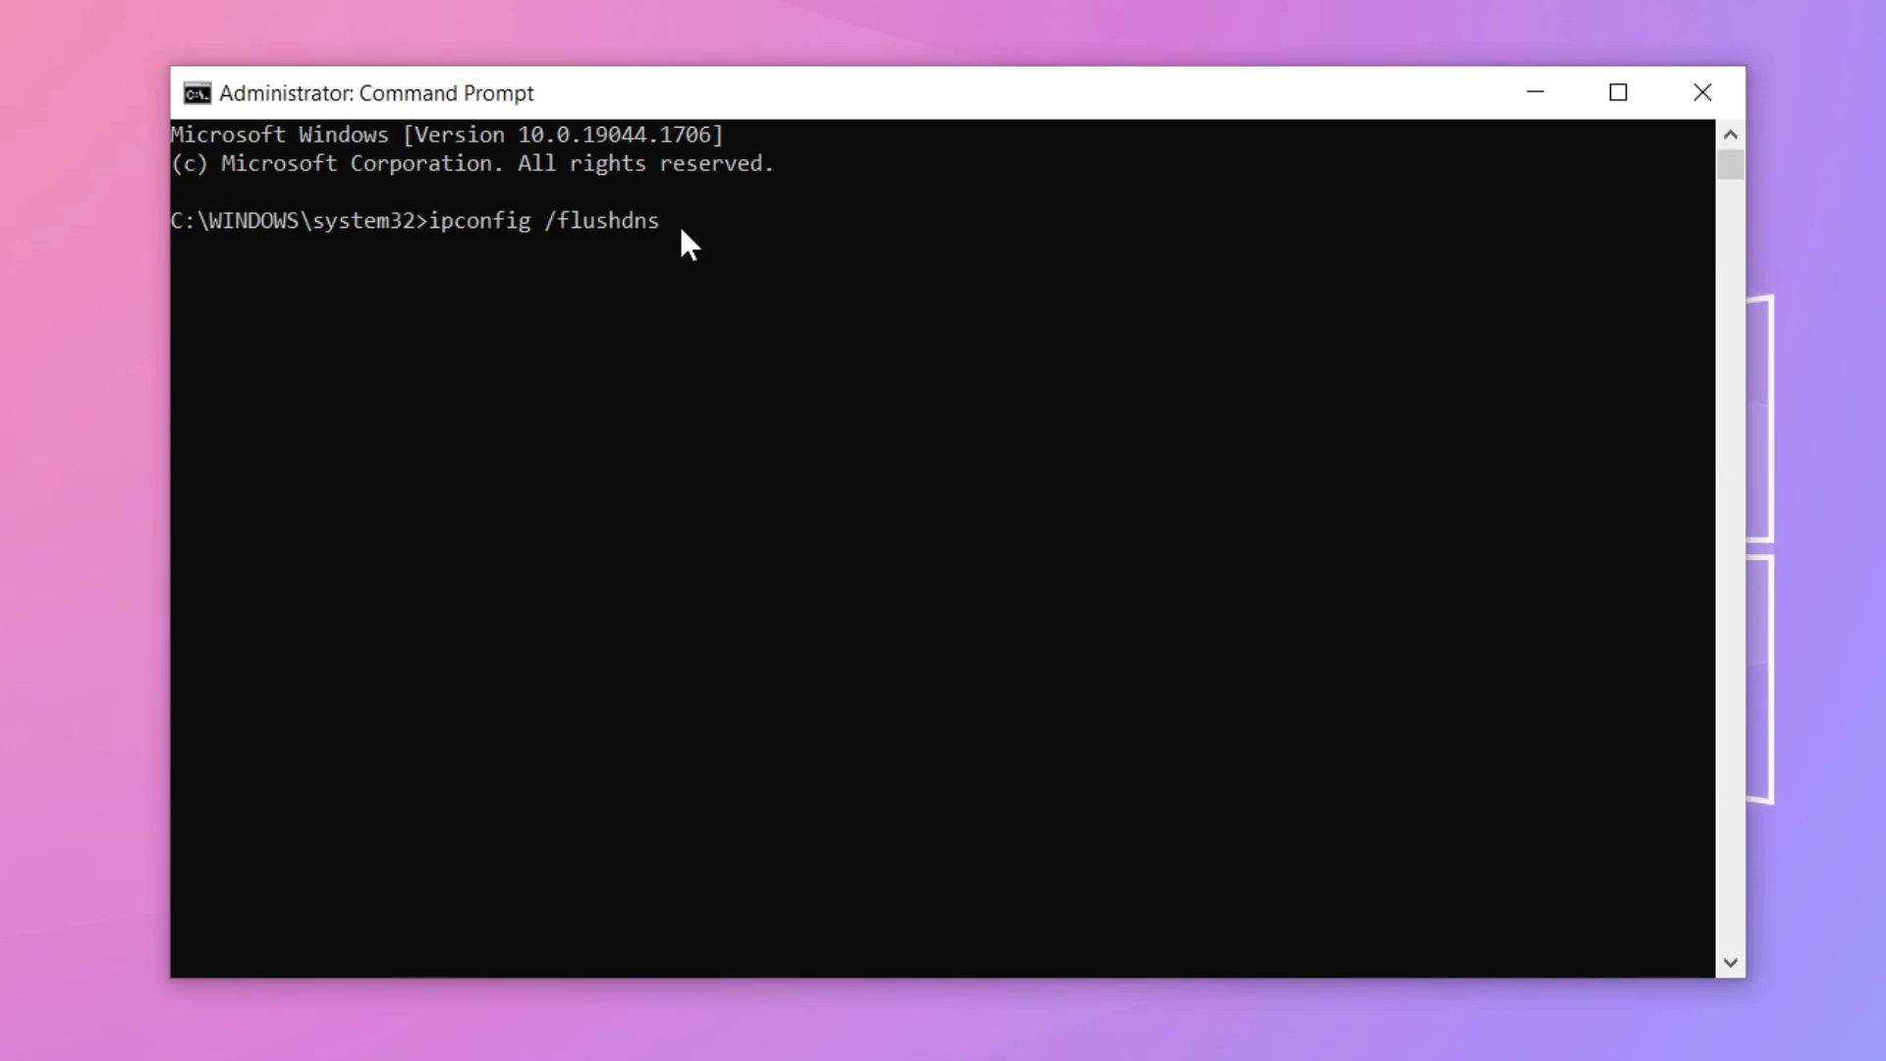
key("Return")
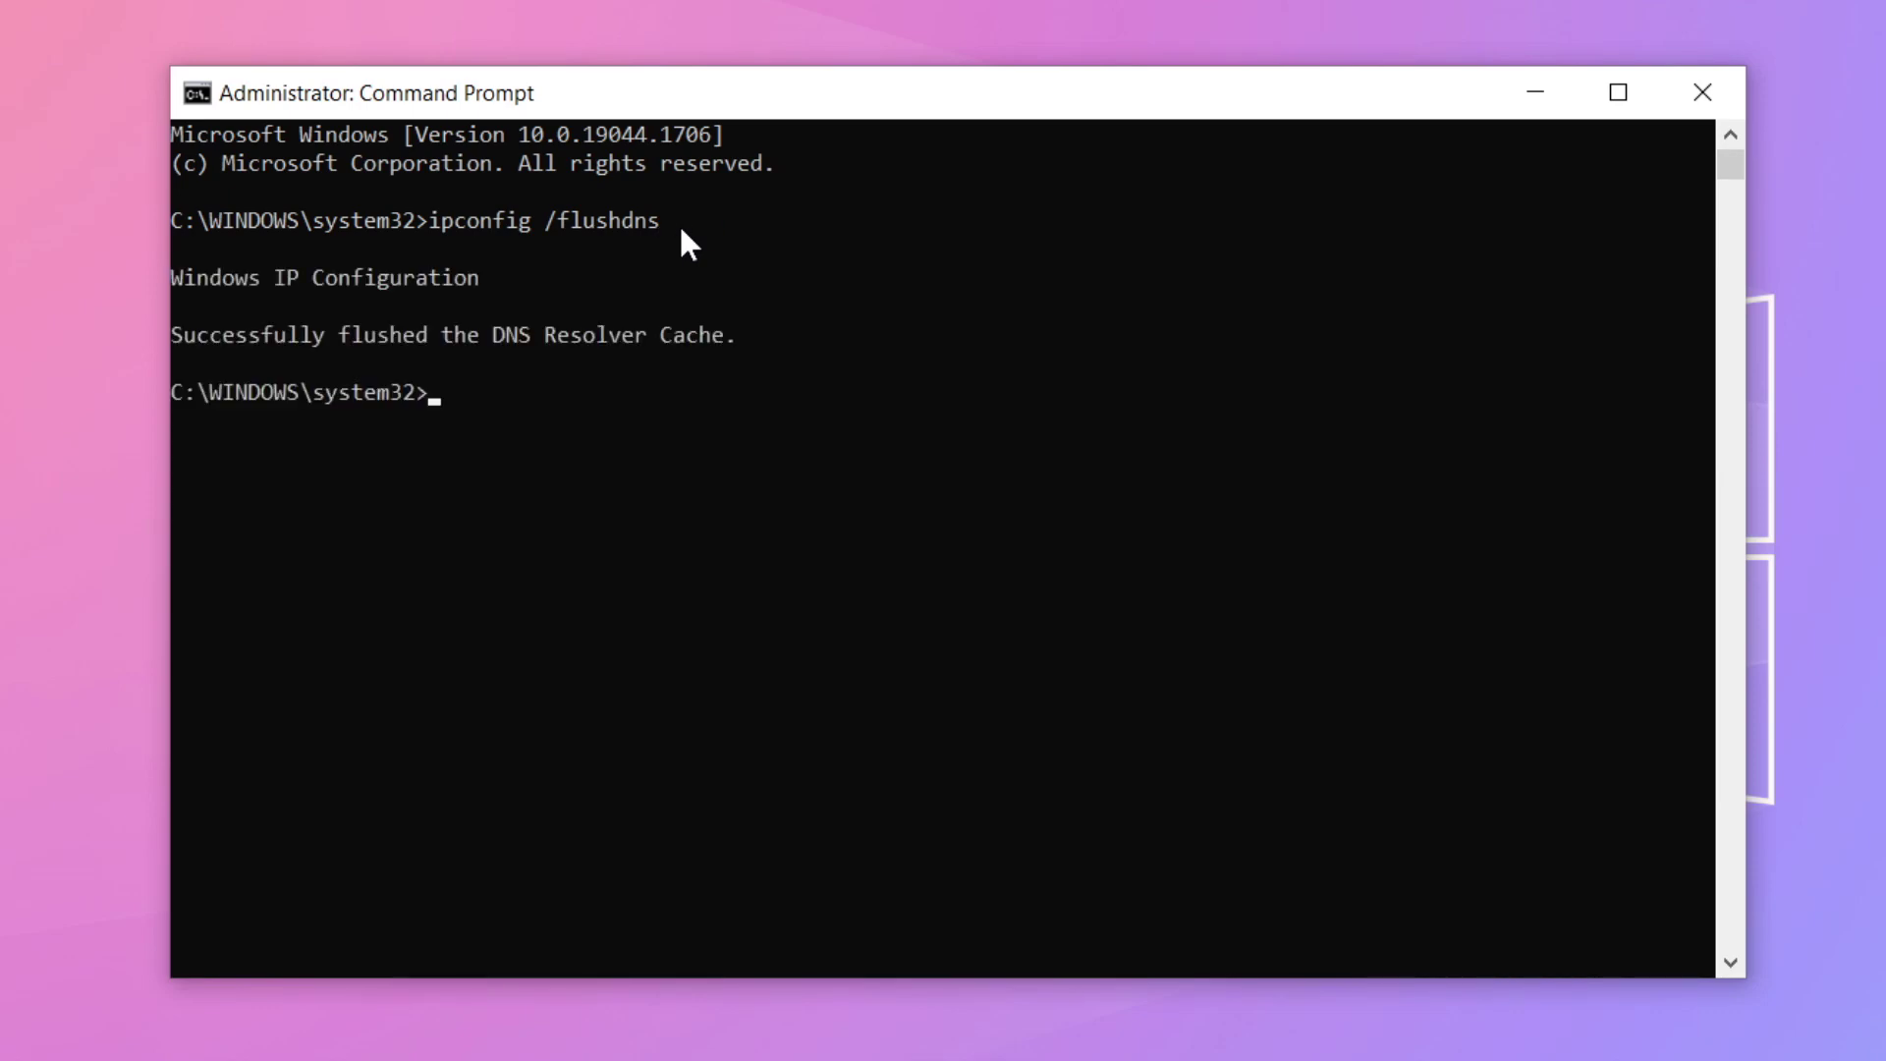
Reset the Winsock catalog with netsh winsock reset, then exit Command Prompt.
type("nets")
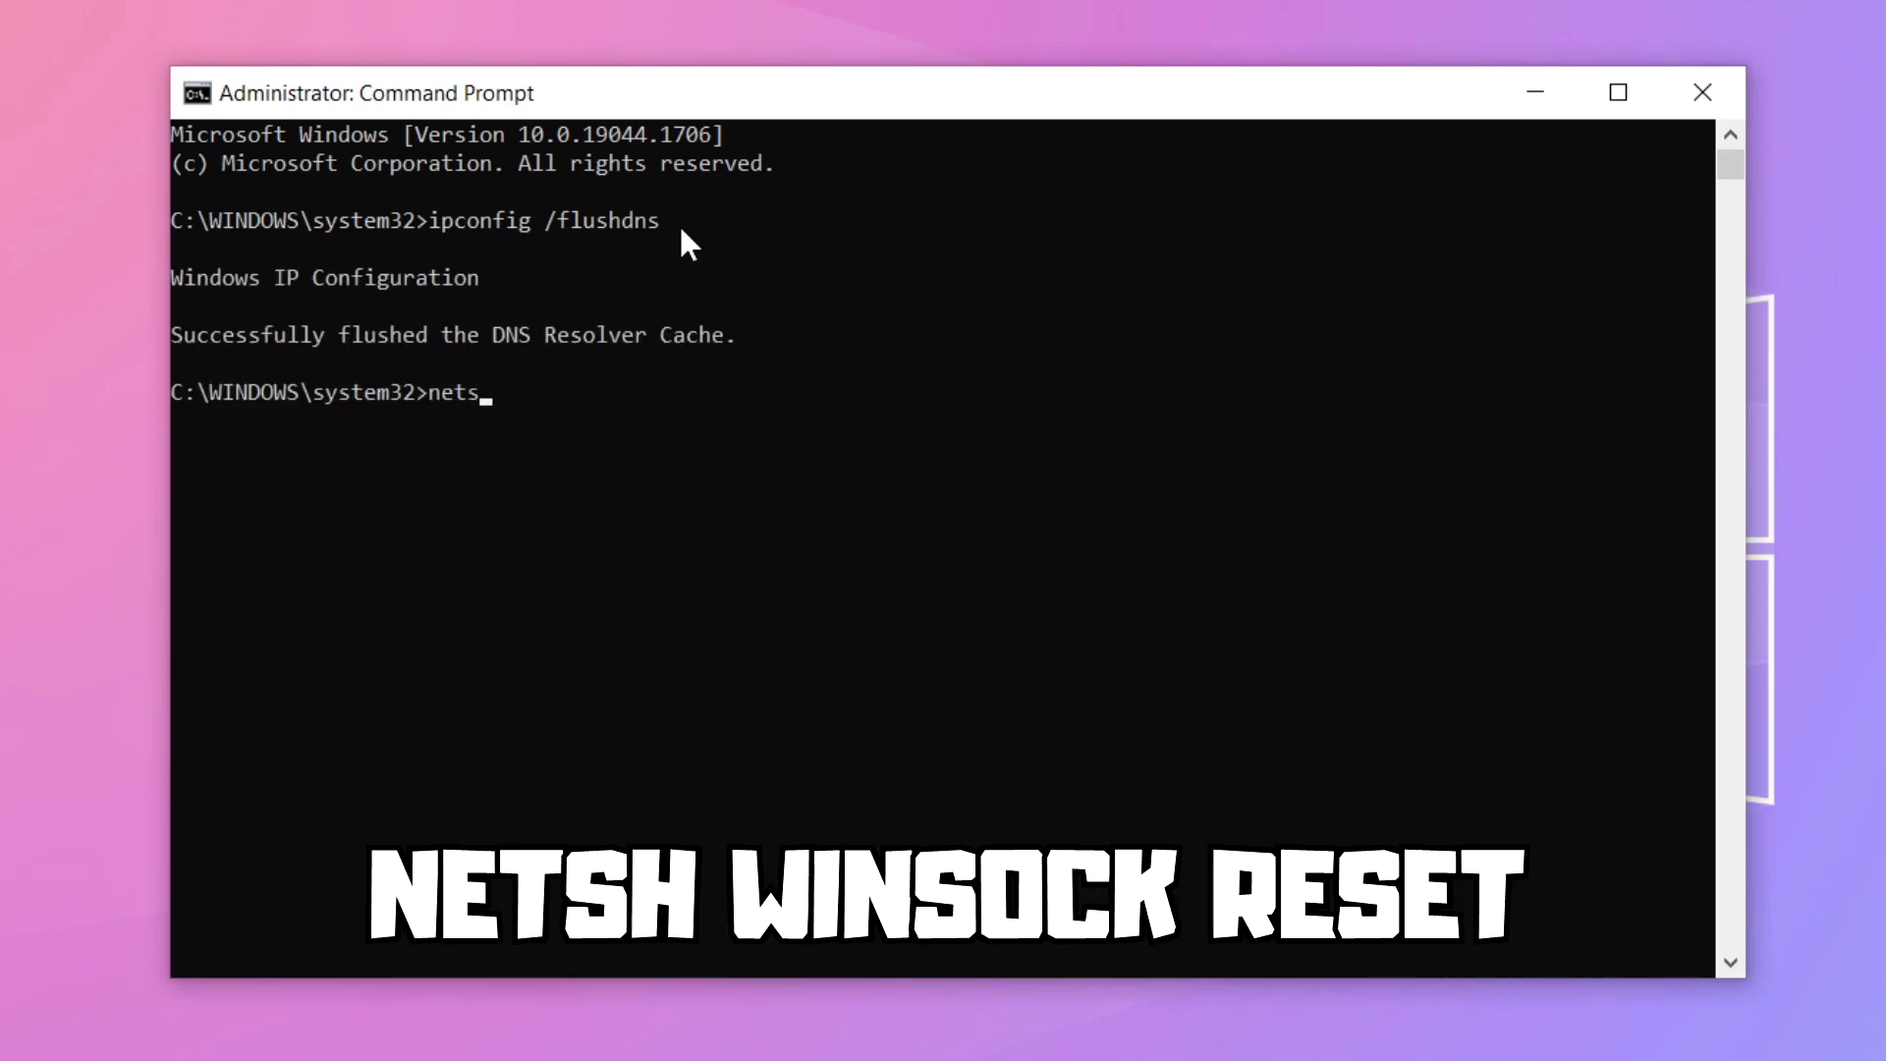
type("h winsock reset")
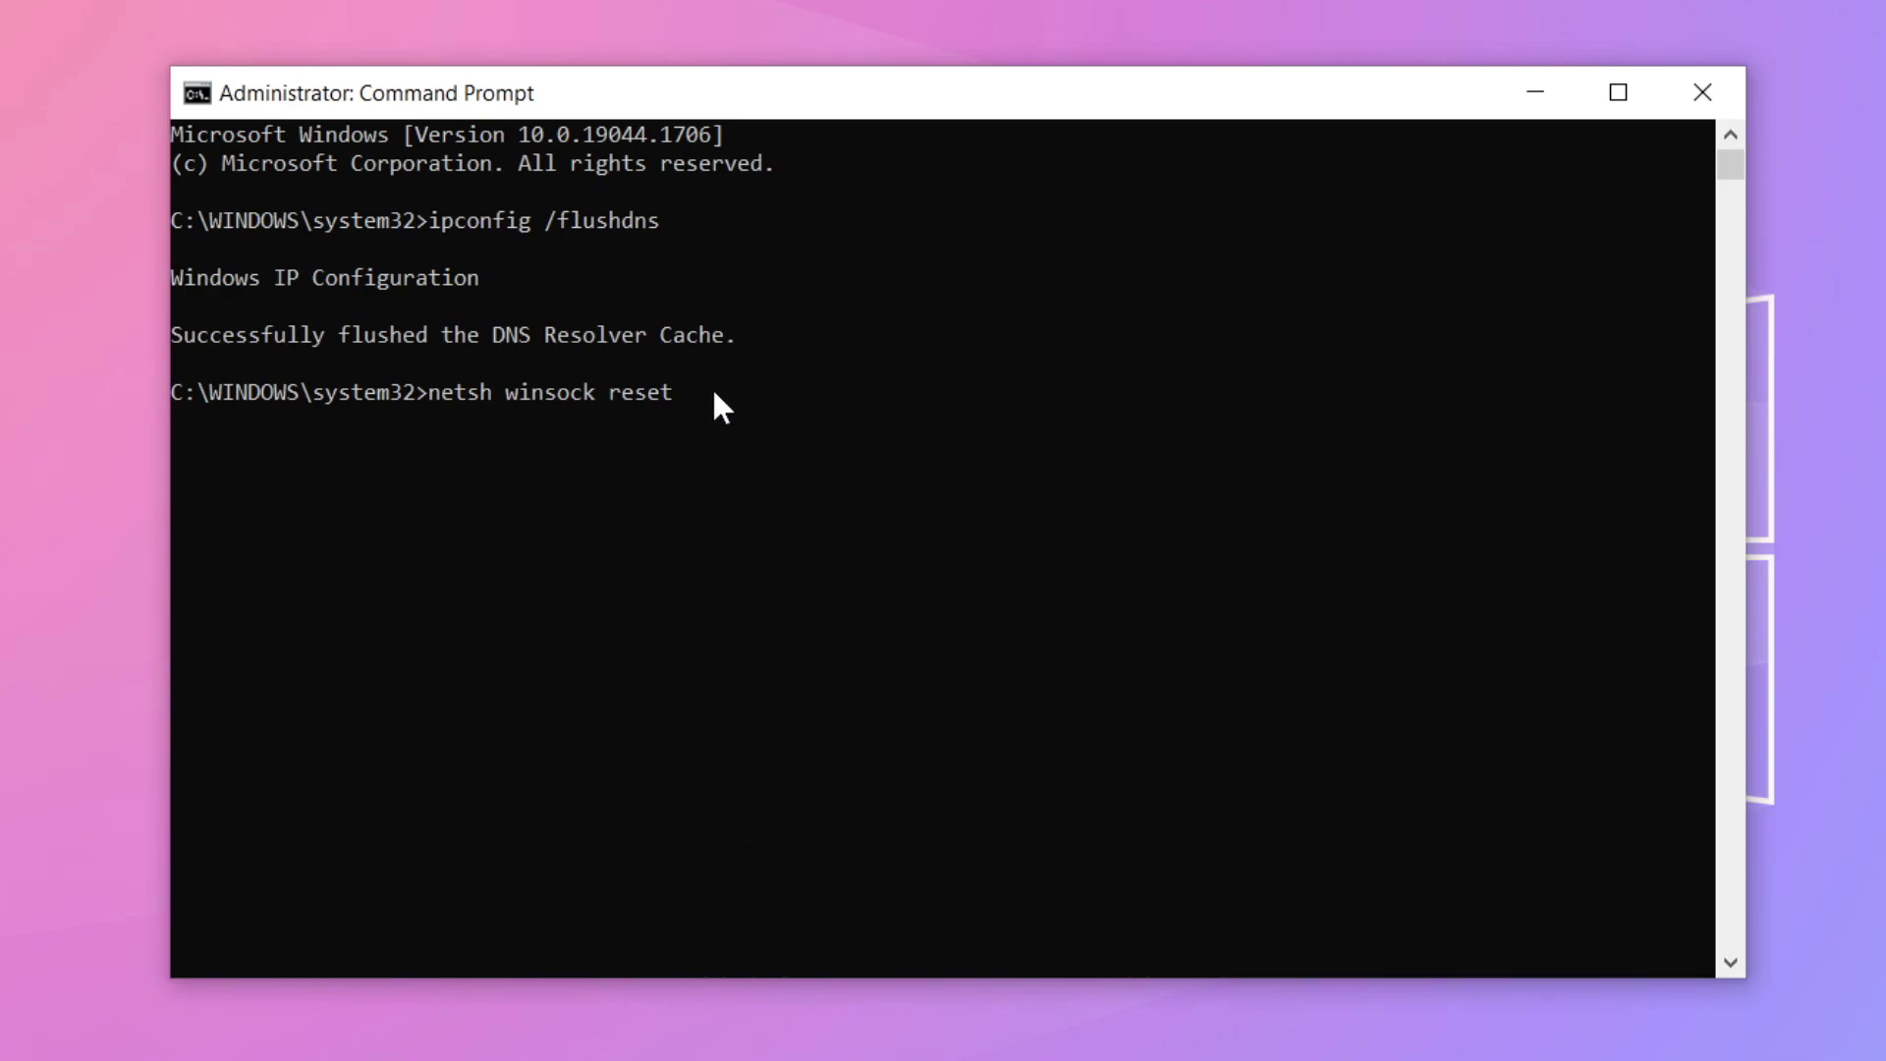
key("Return")
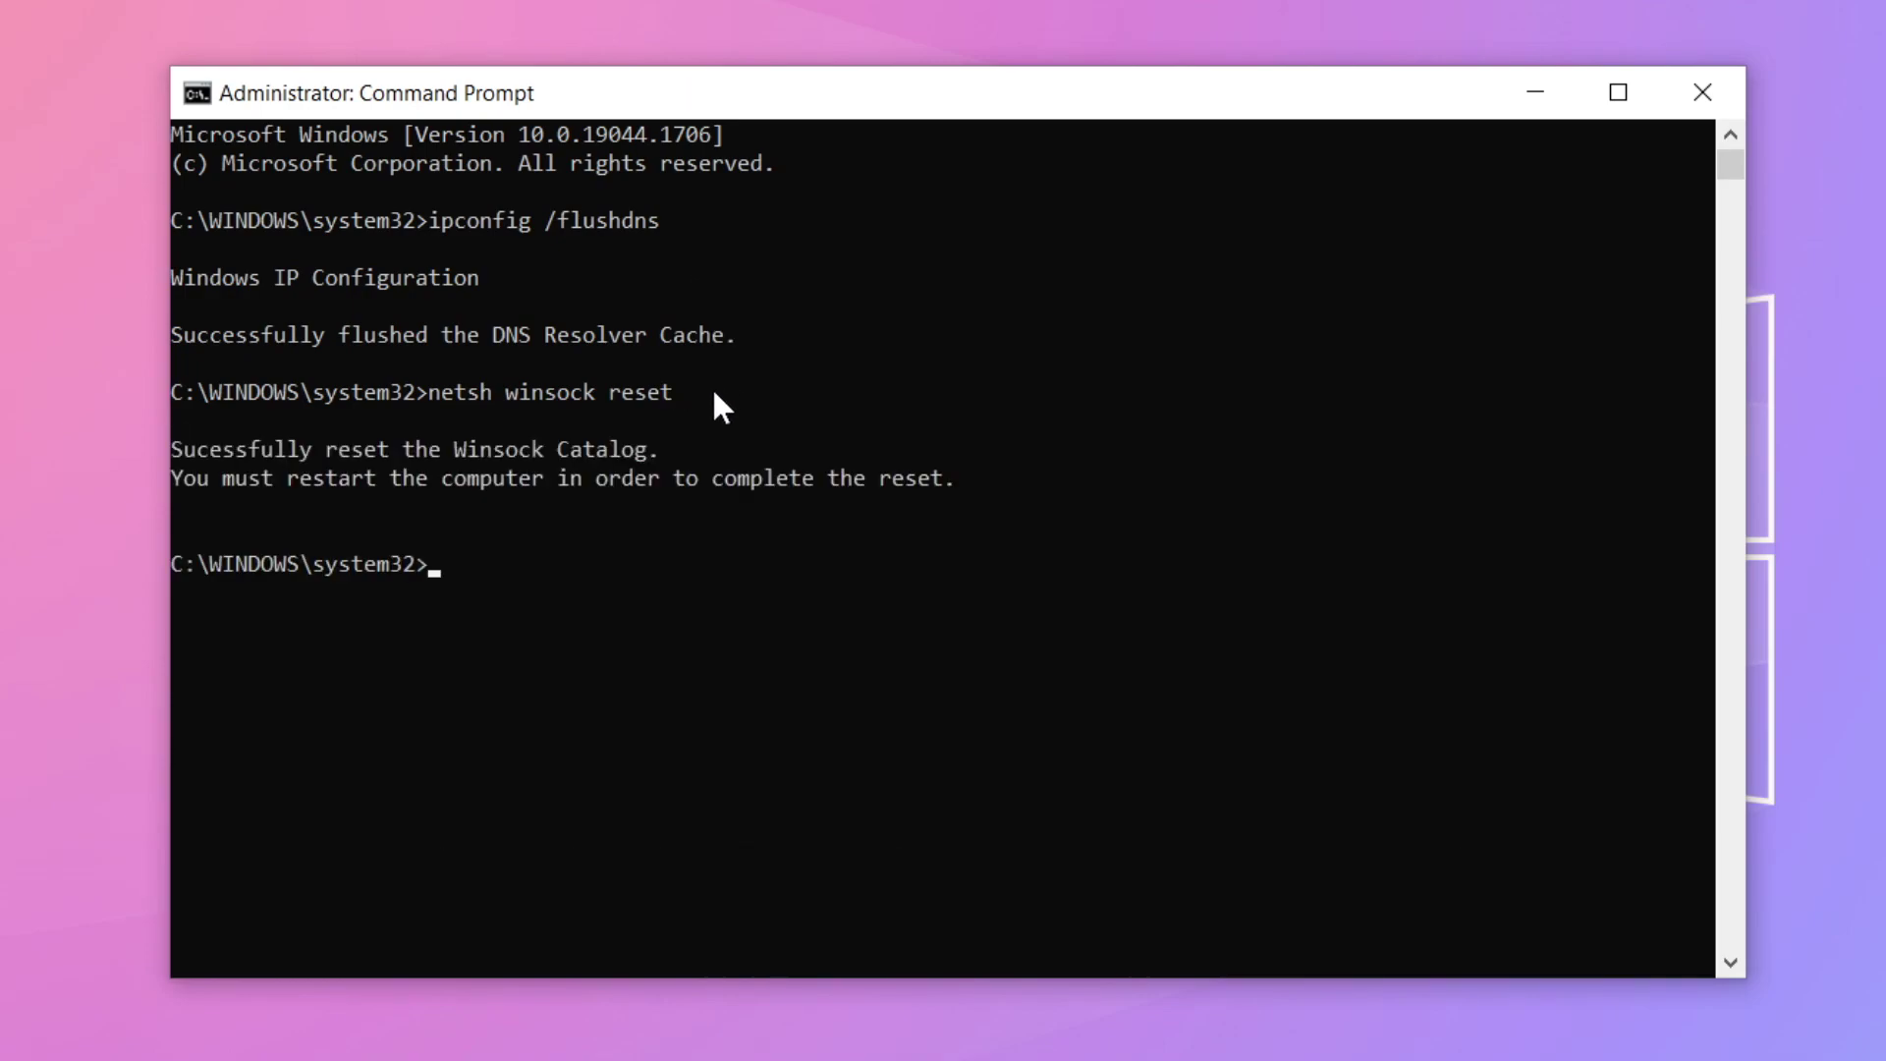
type("e")
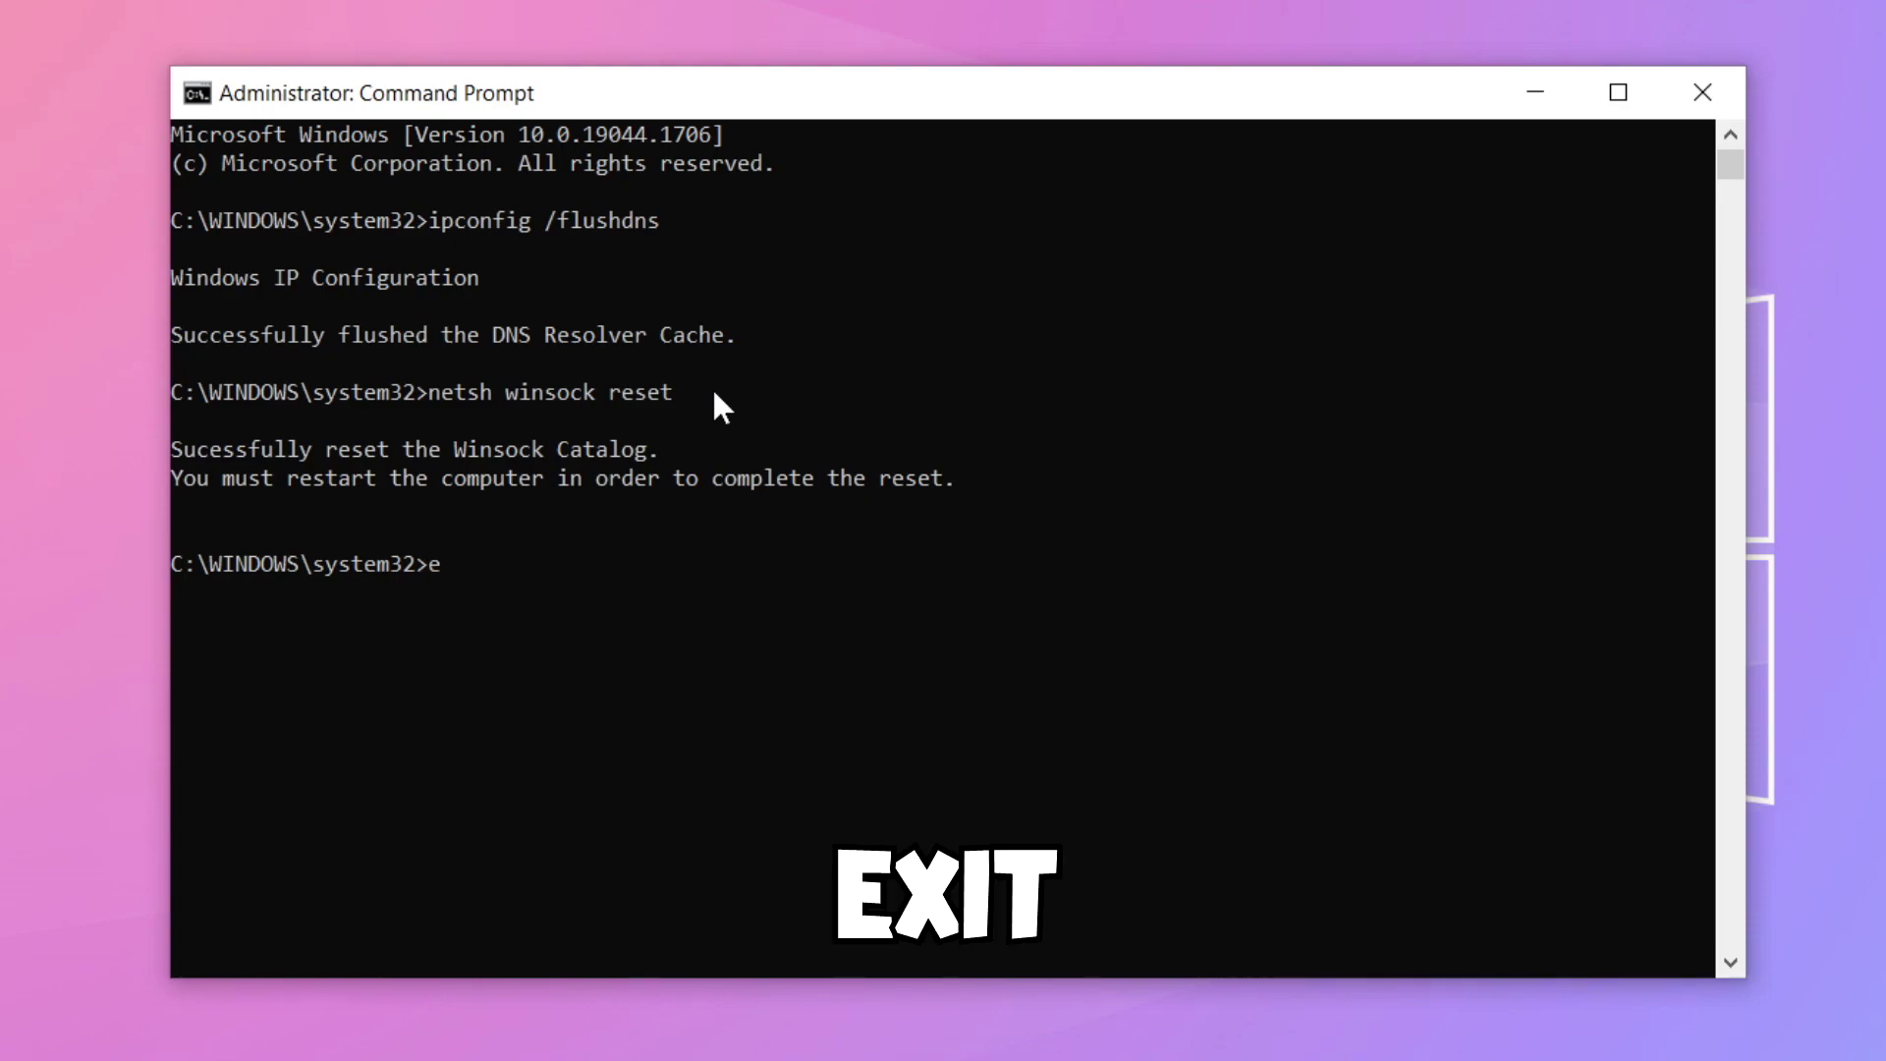
type("xit")
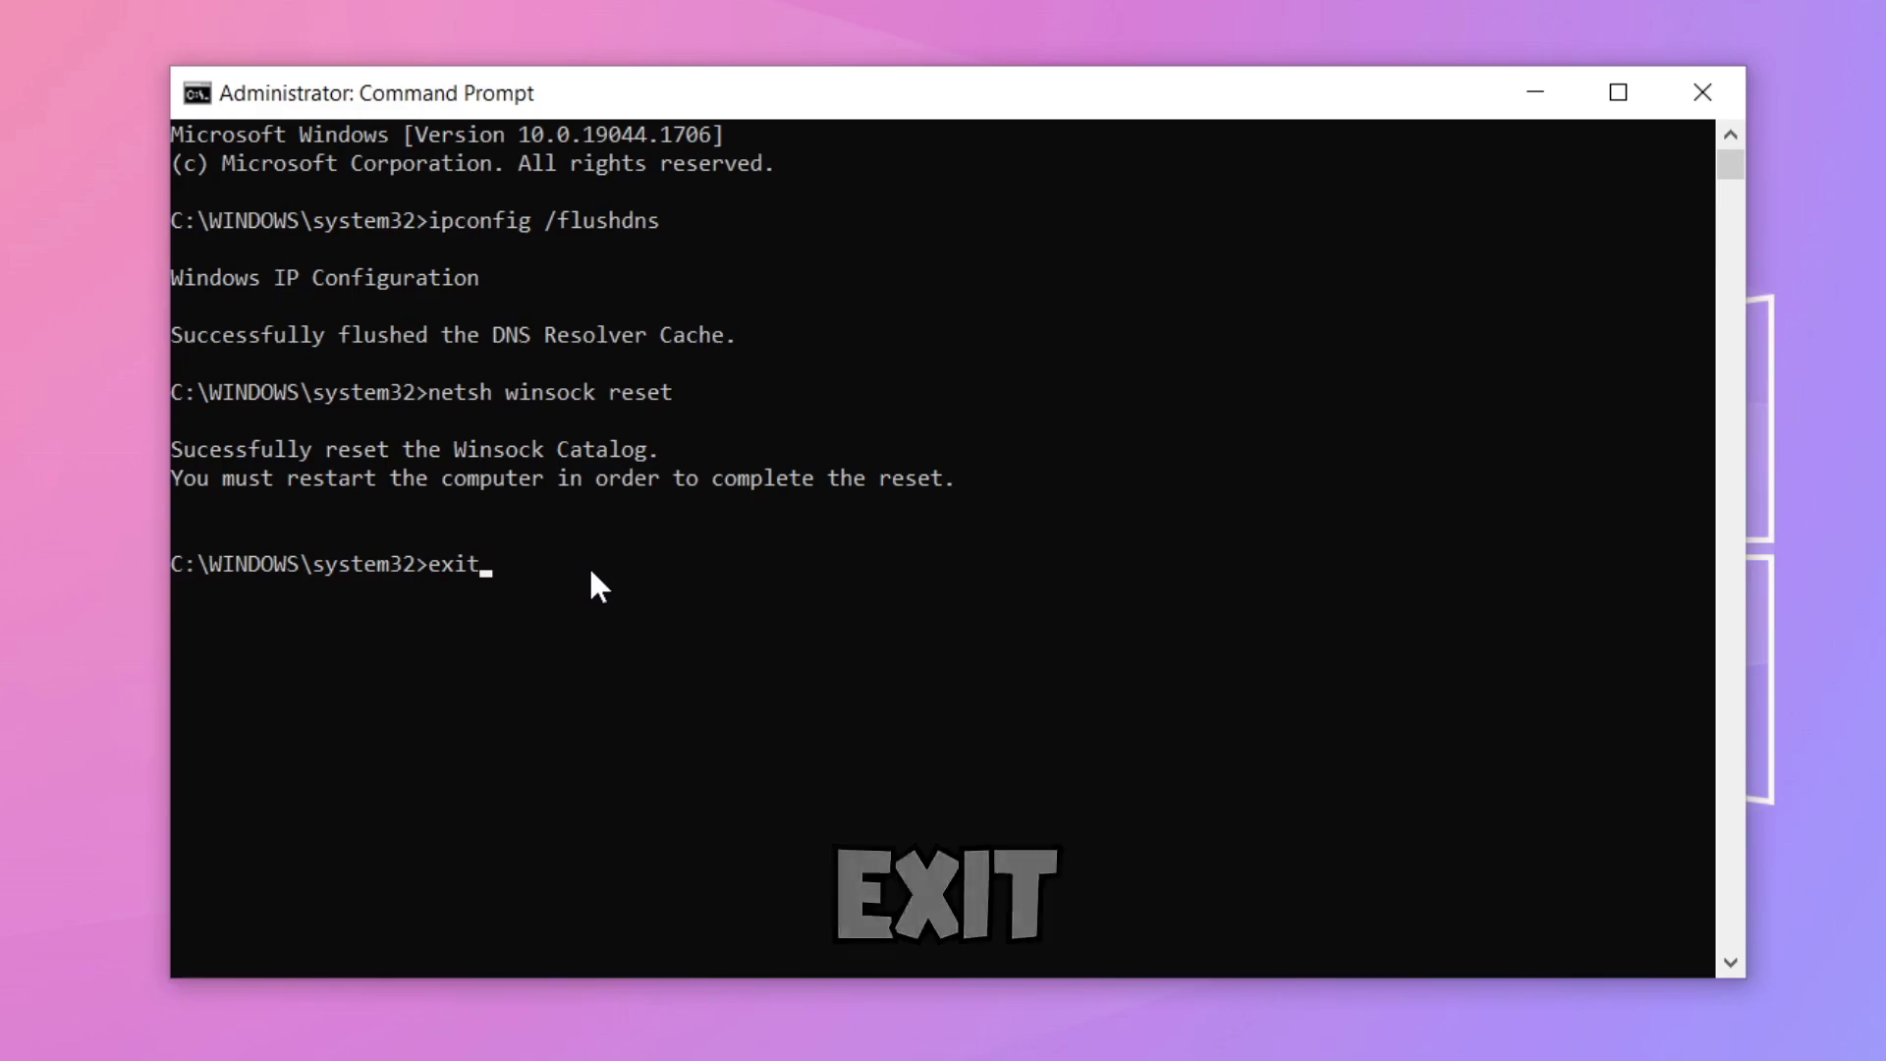
key("Return")
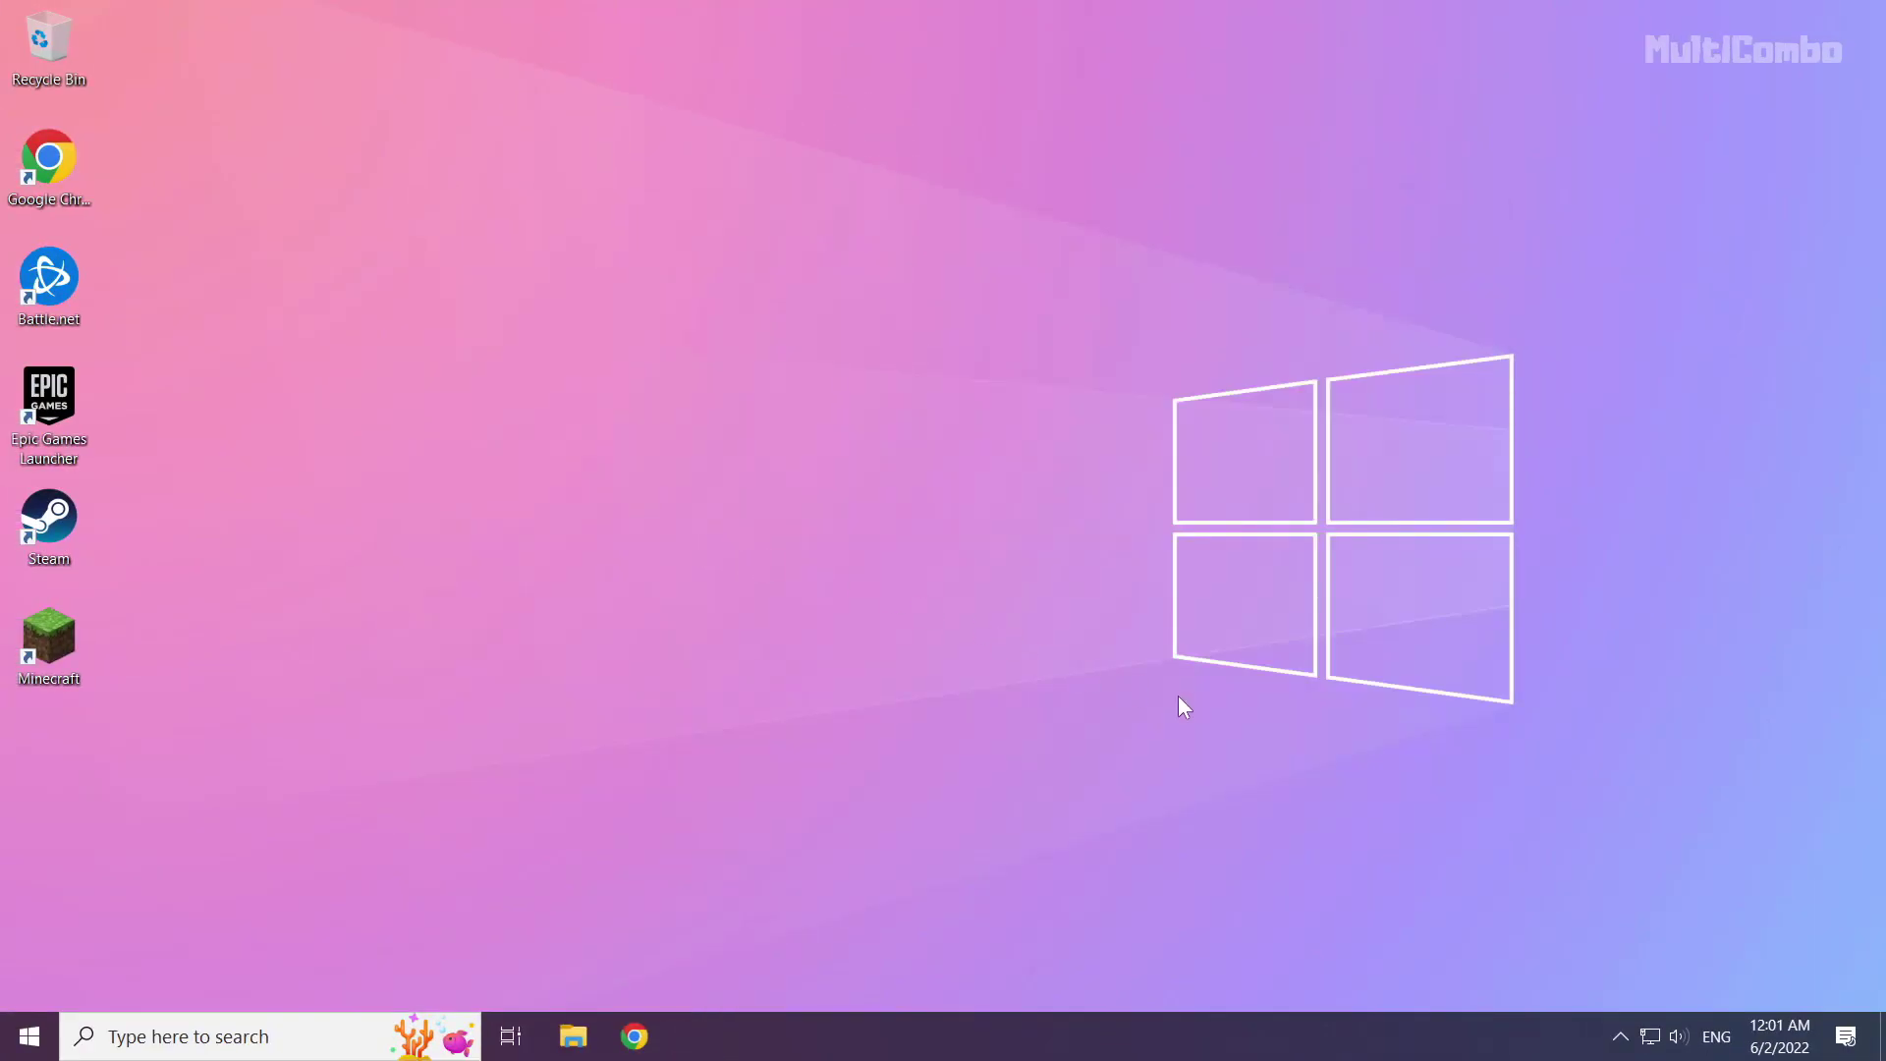
Reach the Network Connections list from the network icon via Change adapter options.
right_click(1650, 1035)
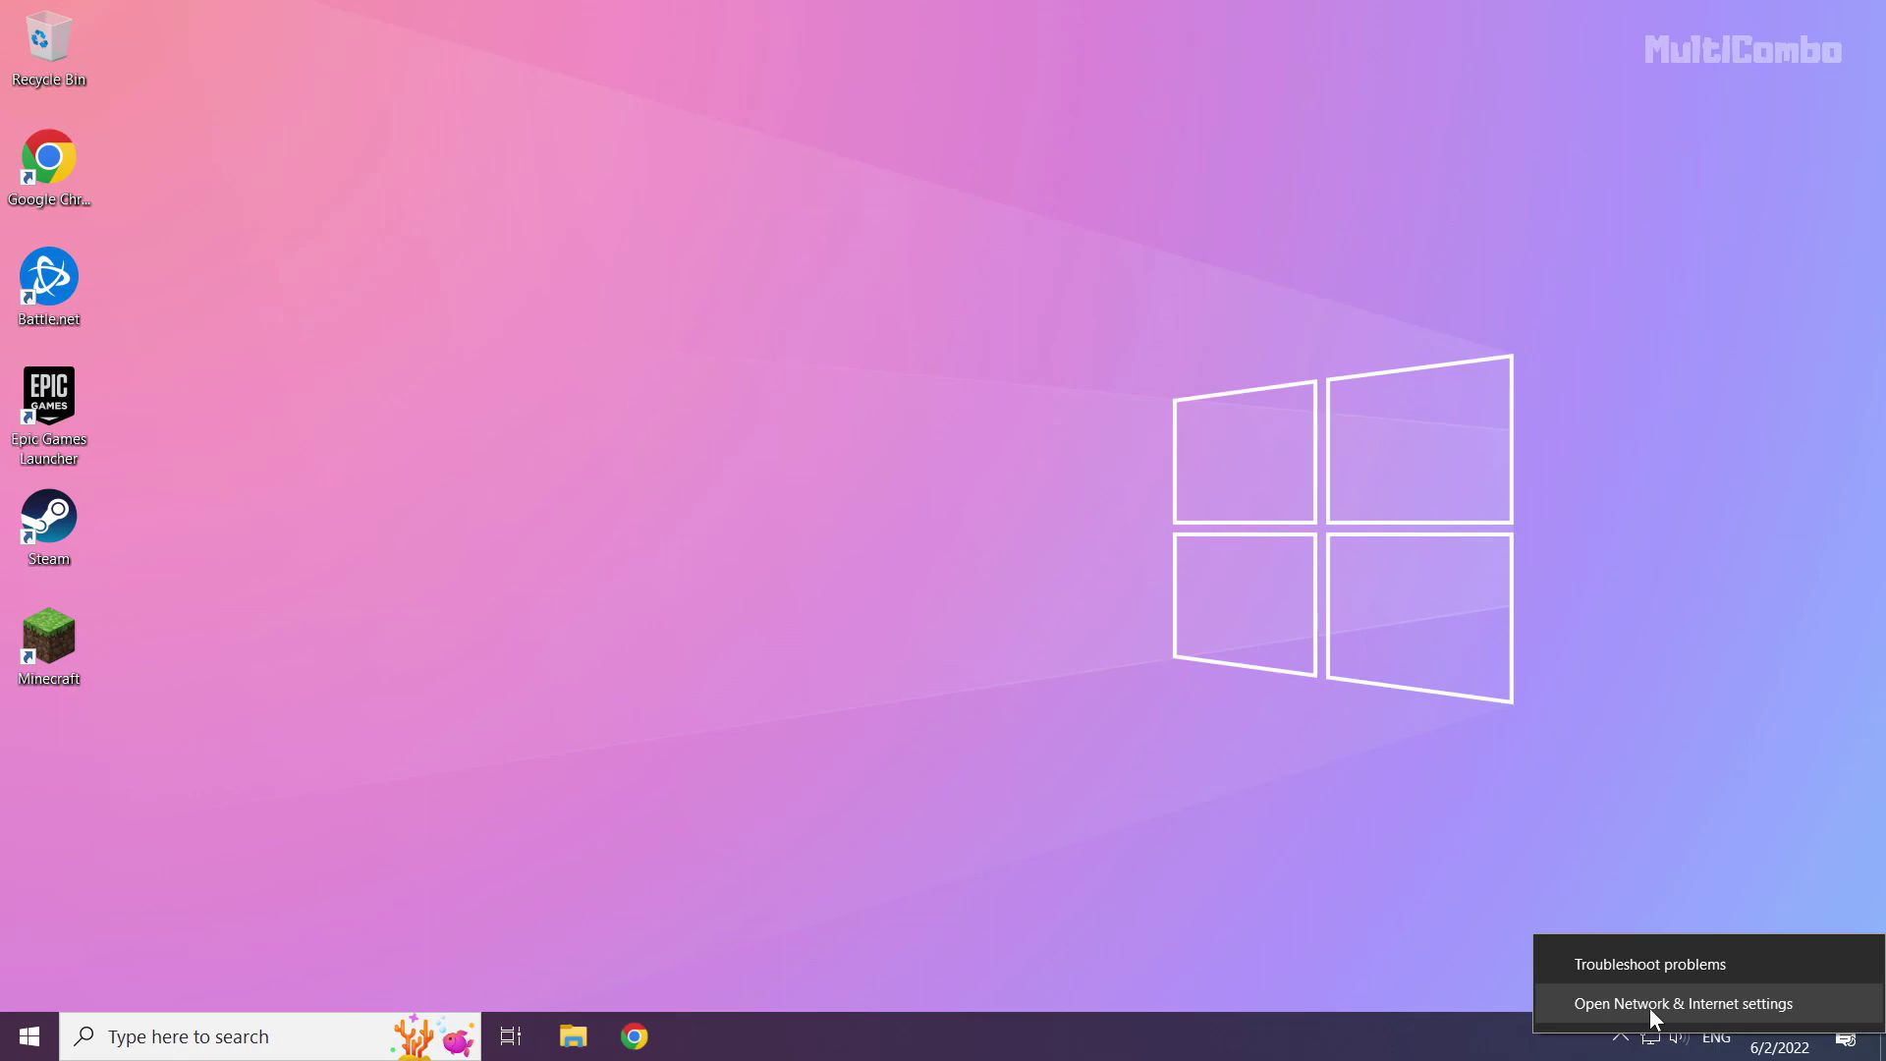
left_click(1676, 1008)
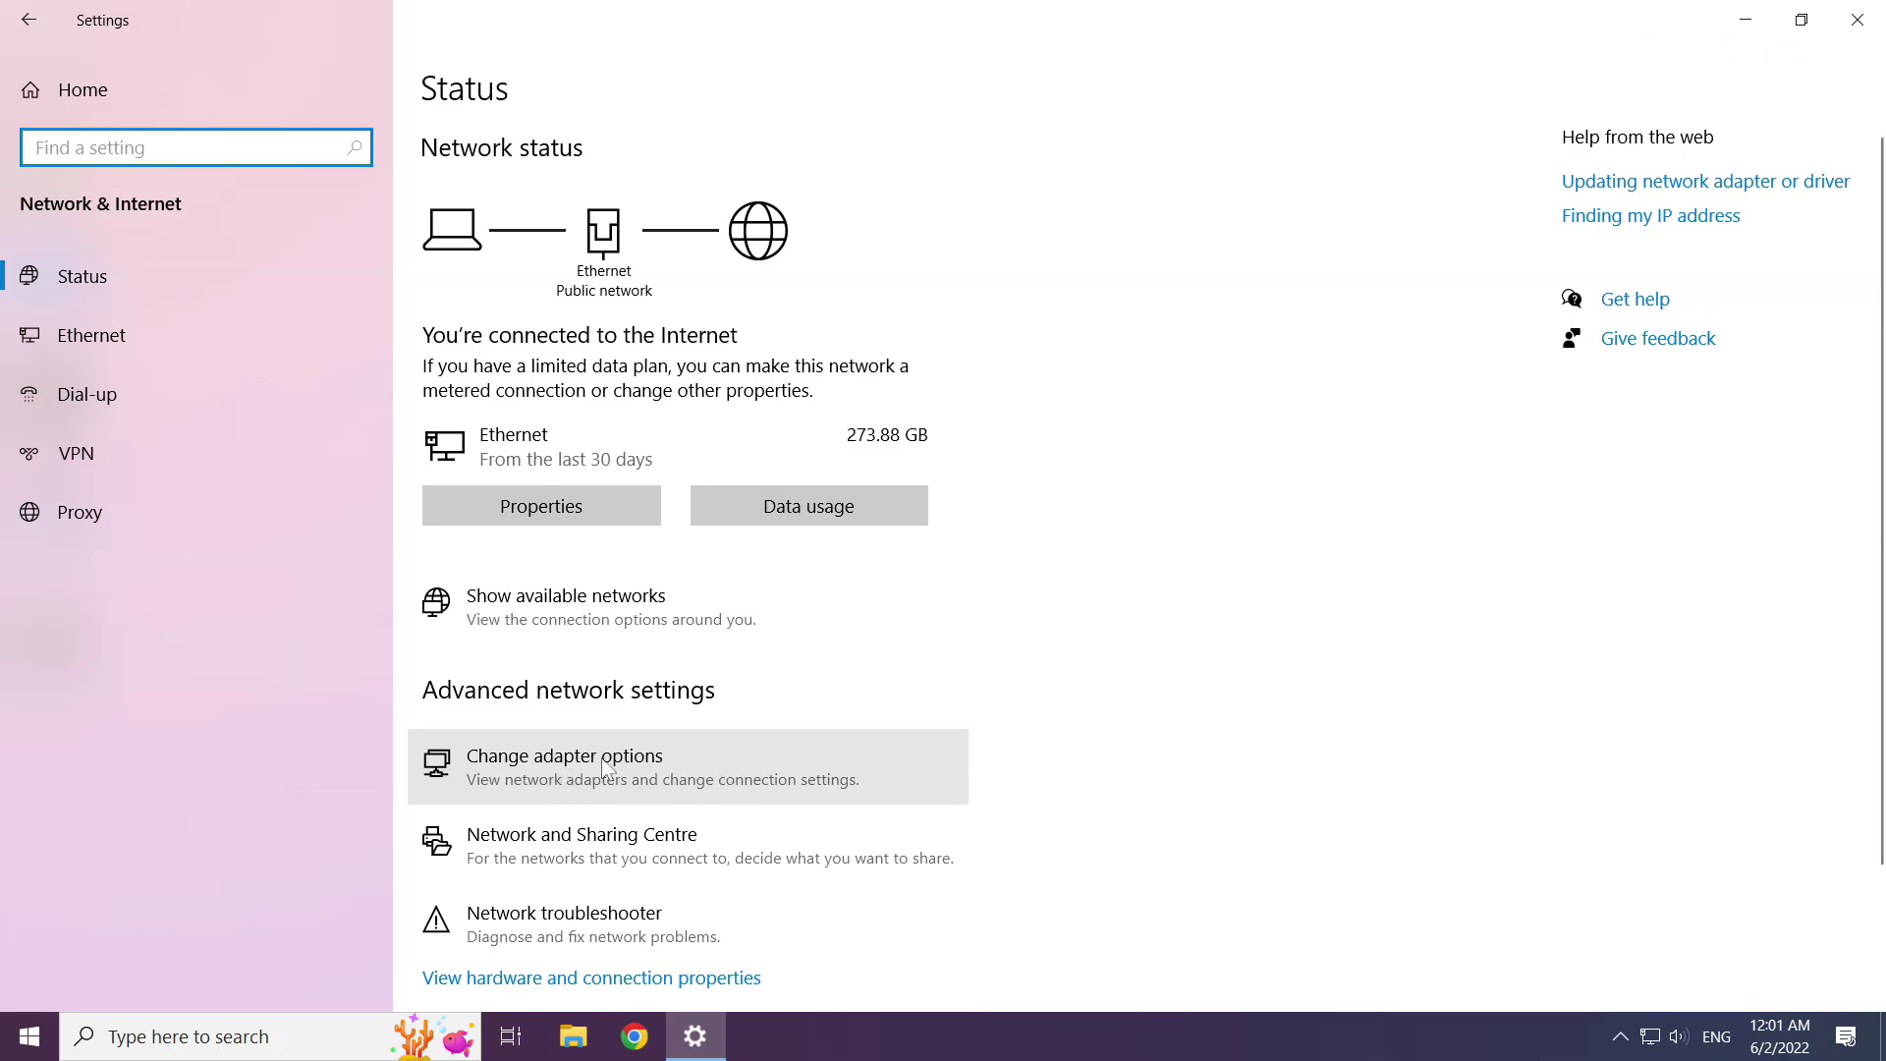
left_click(634, 768)
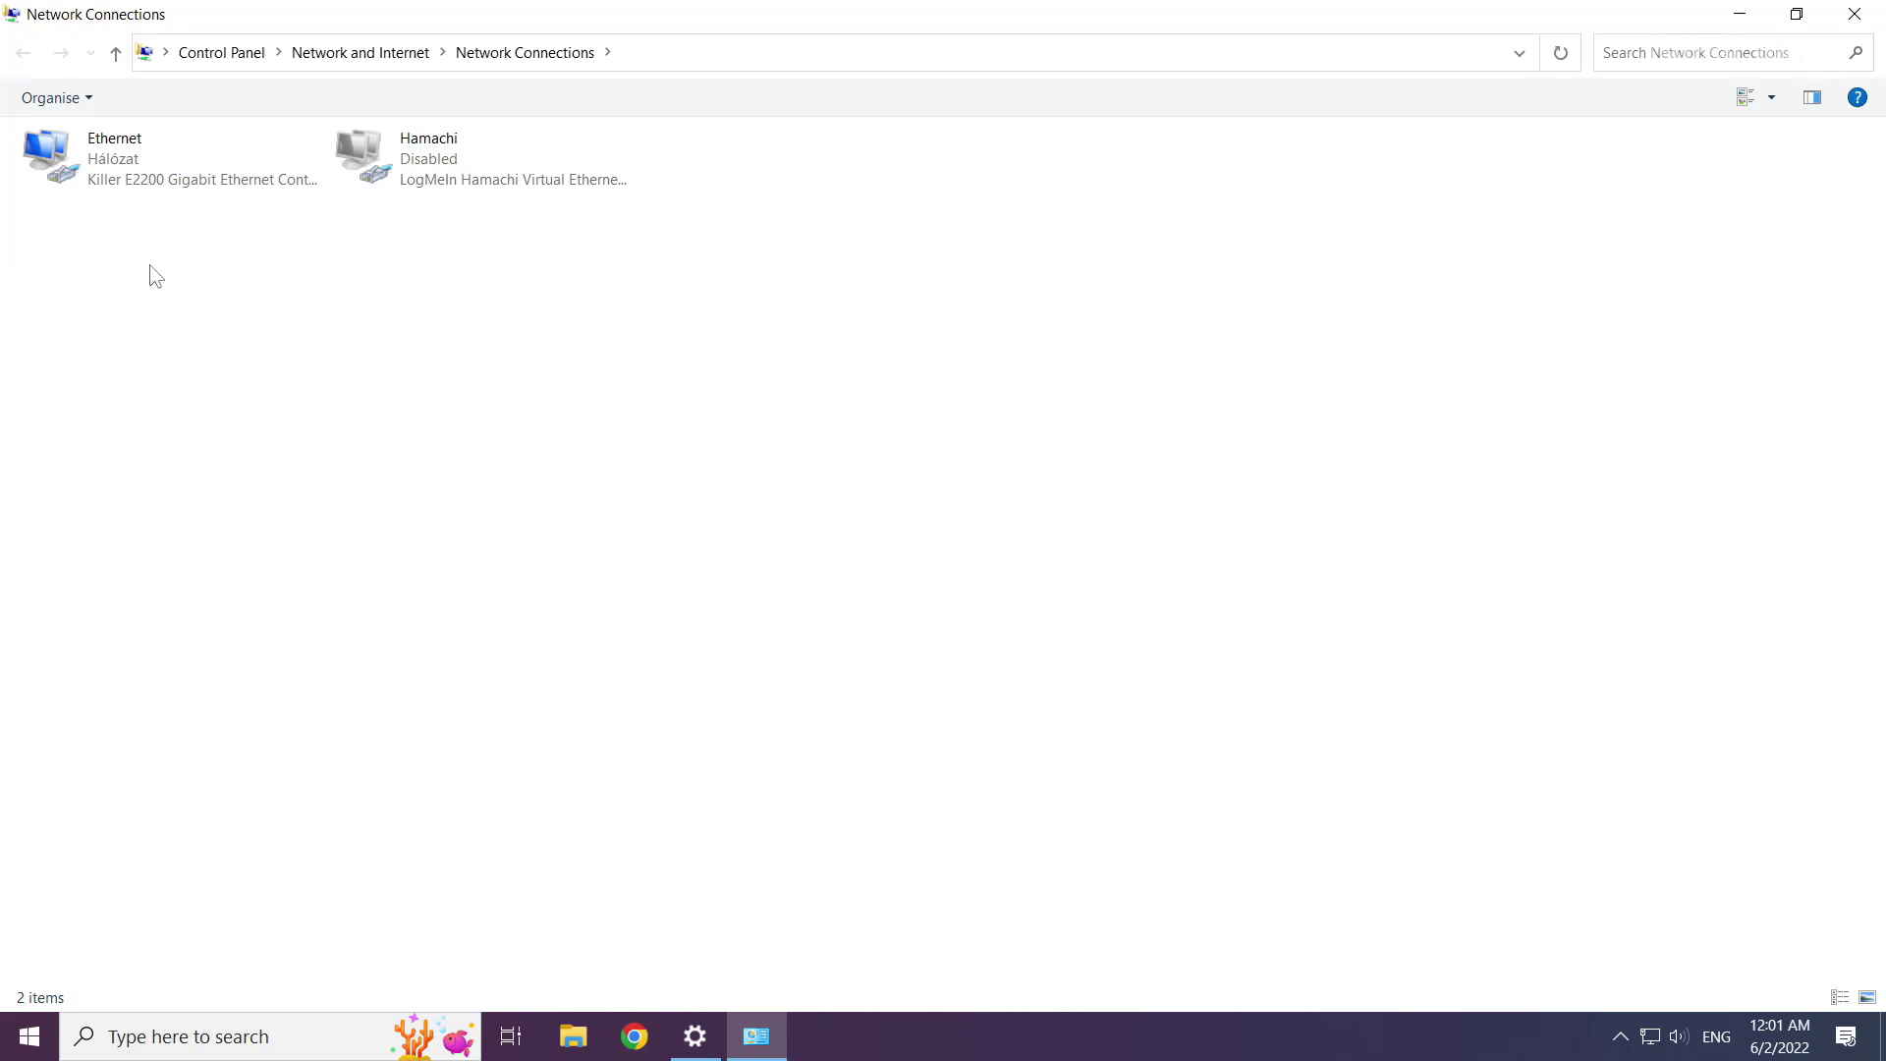
Open the Ethernet adapter's Properties and select Internet Protocol Version 4 (TCP/IPv4).
left_click(108, 170)
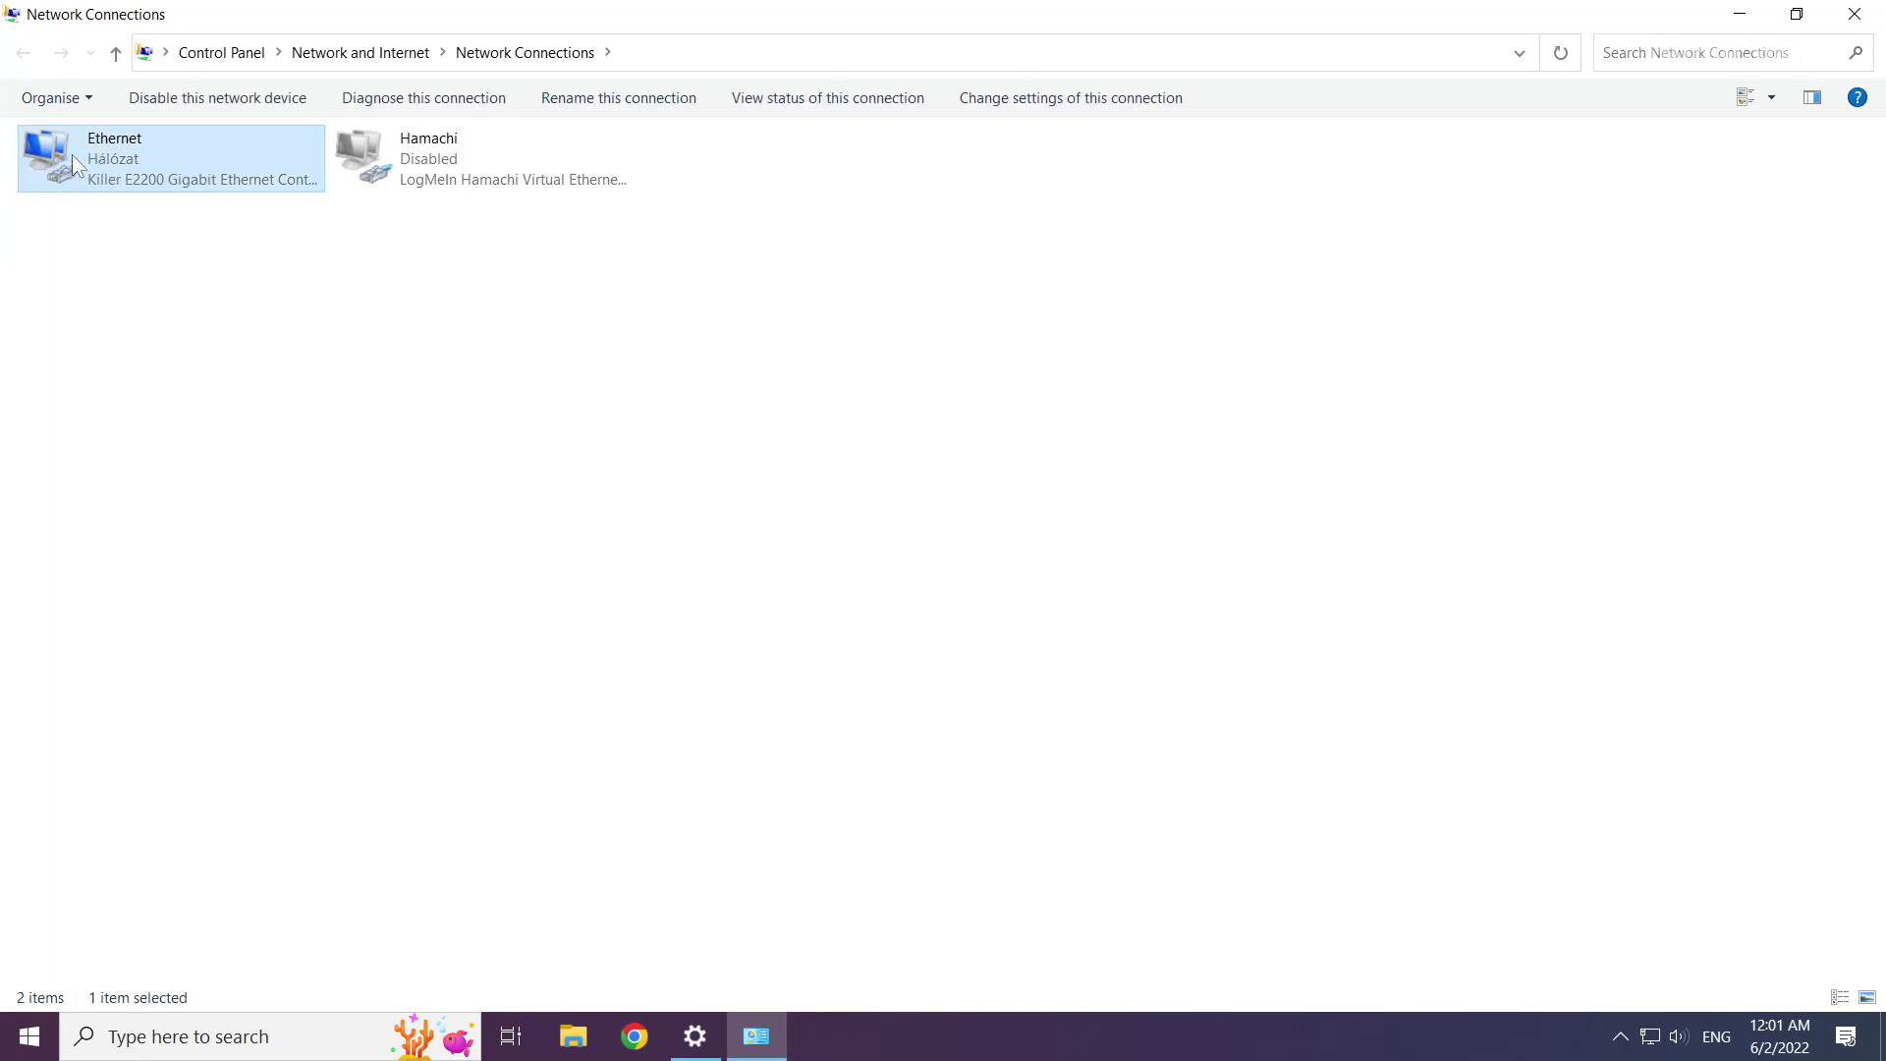
right_click(171, 151)
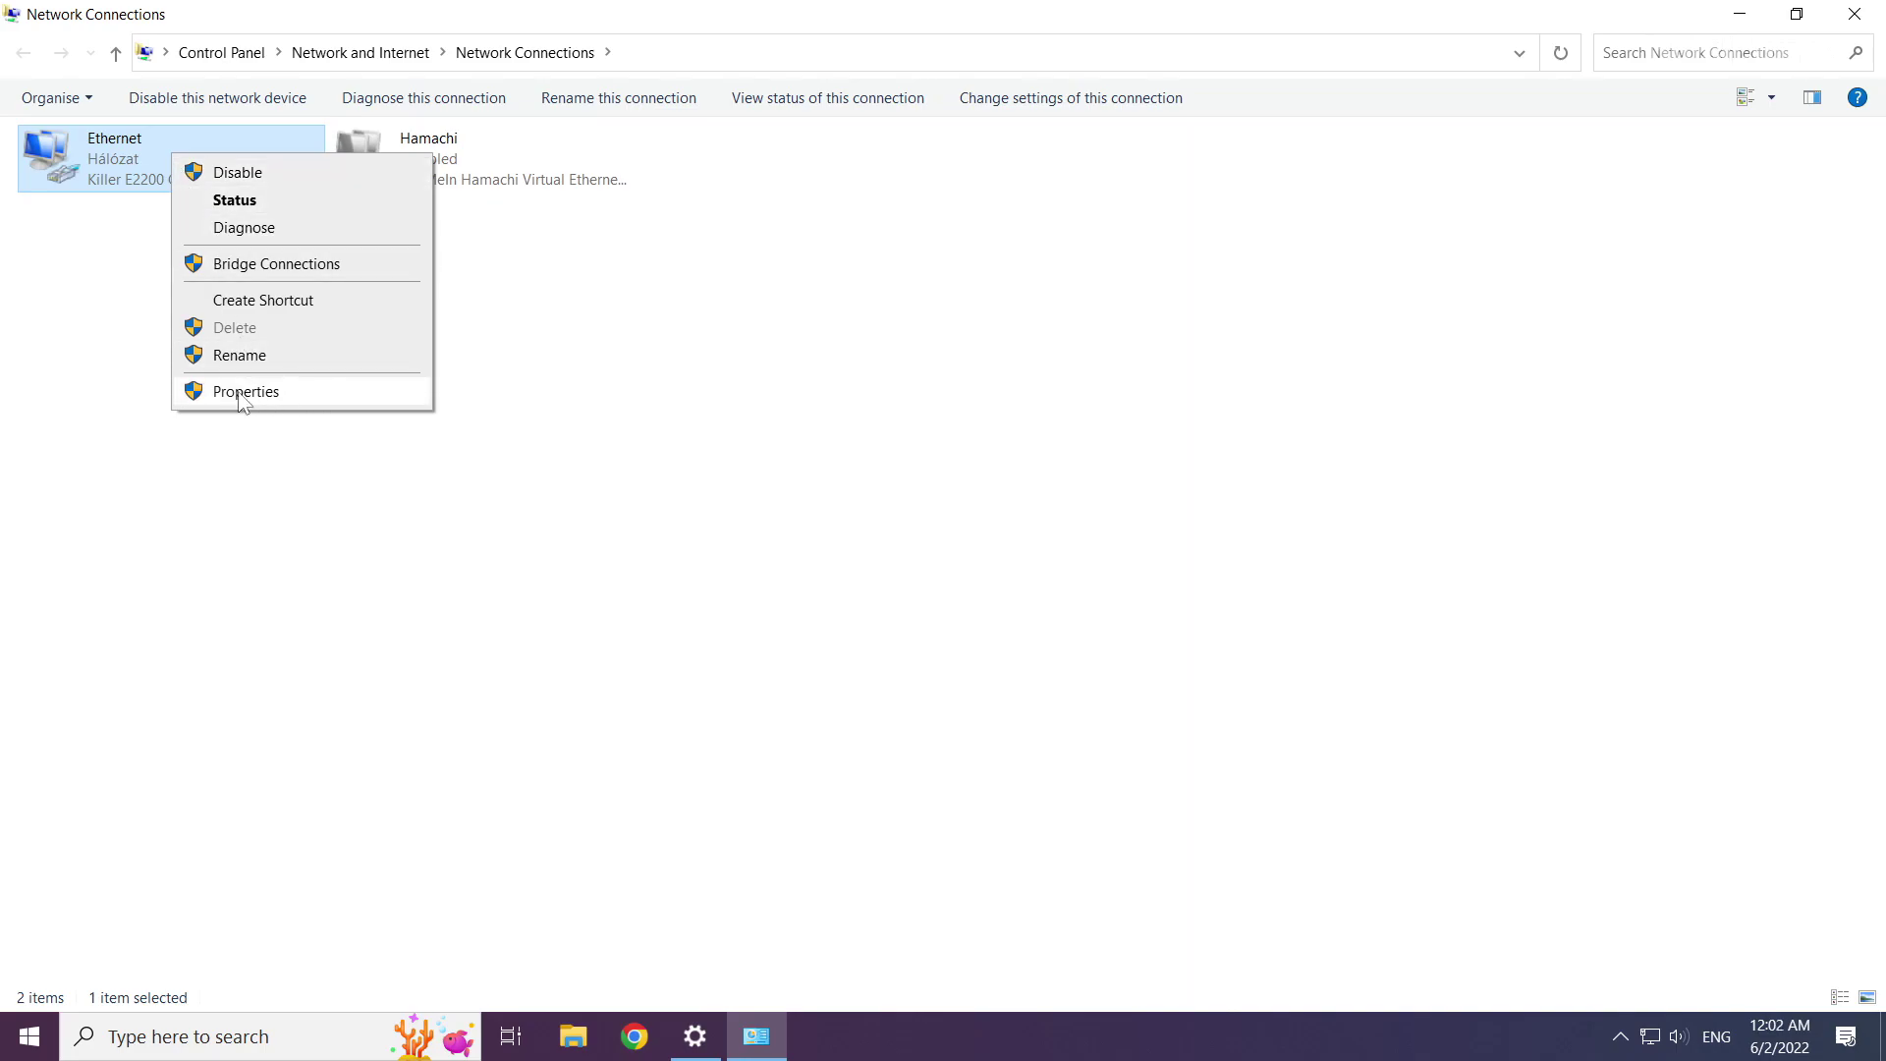
left_click(312, 406)
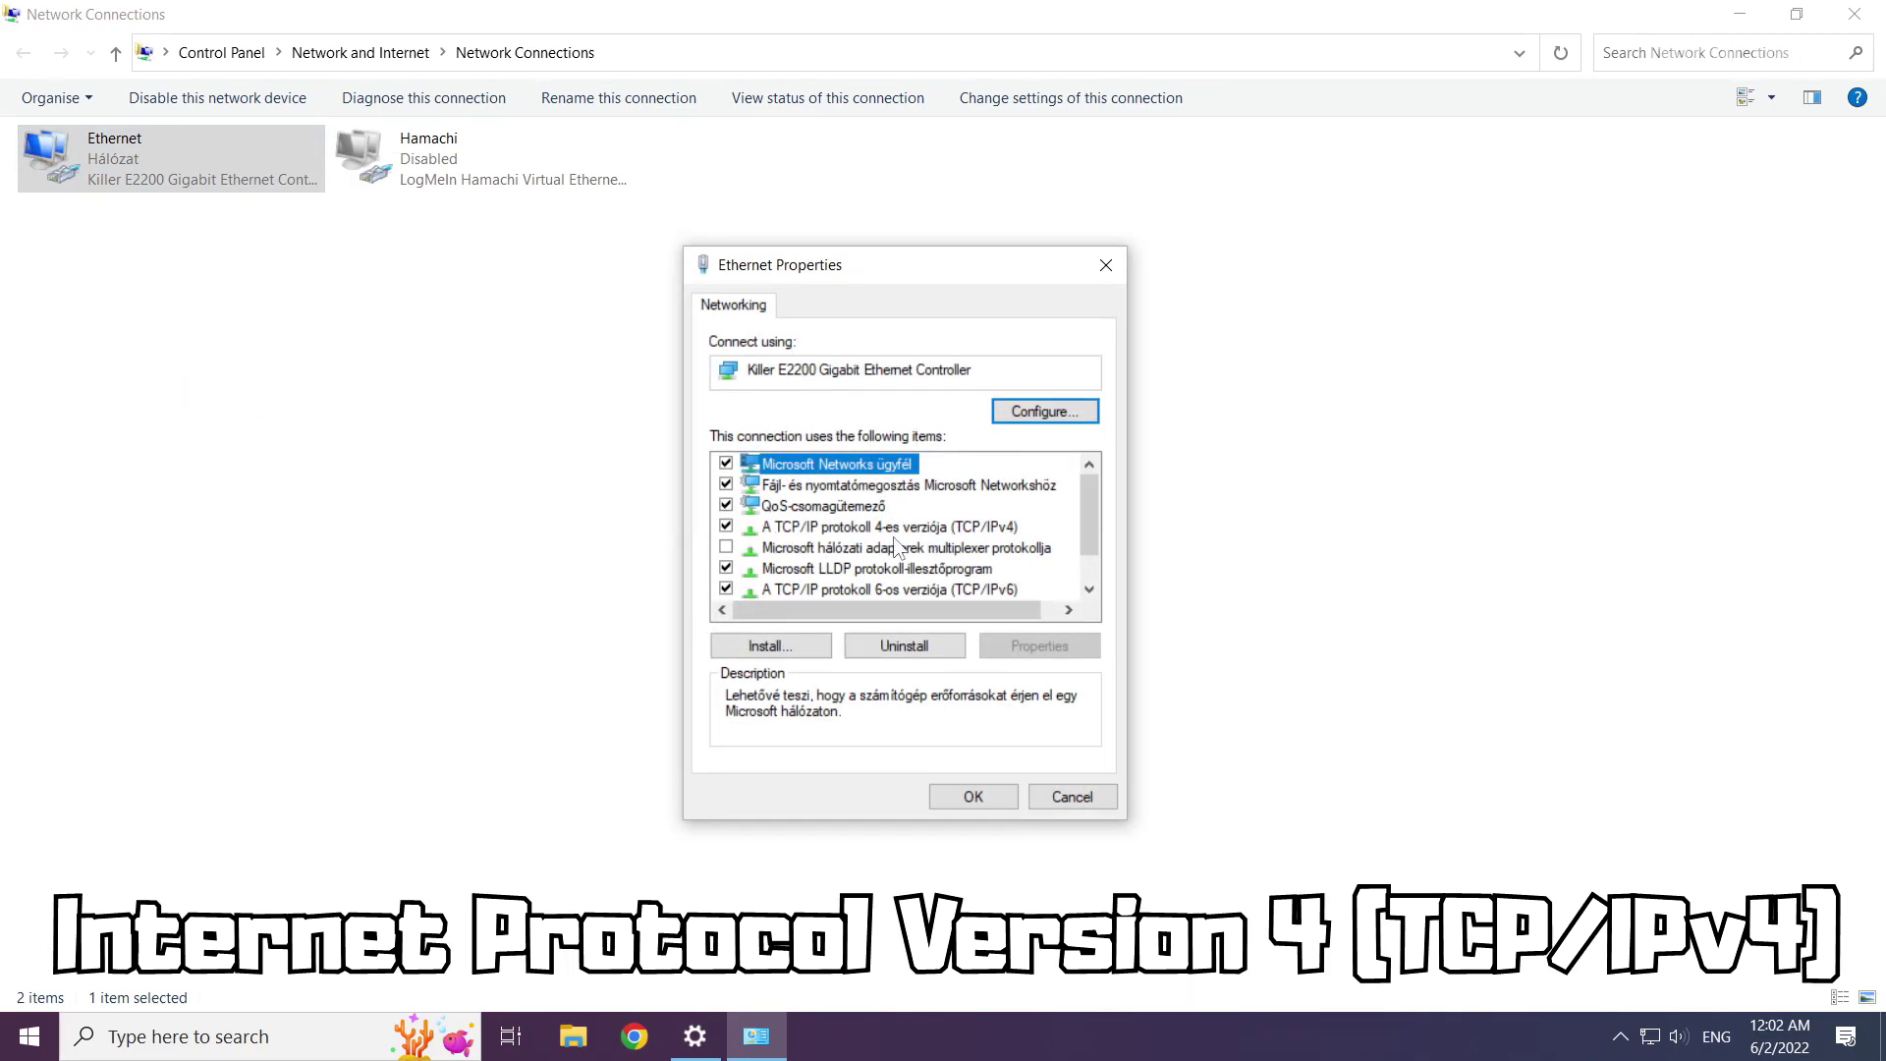
left_click(847, 530)
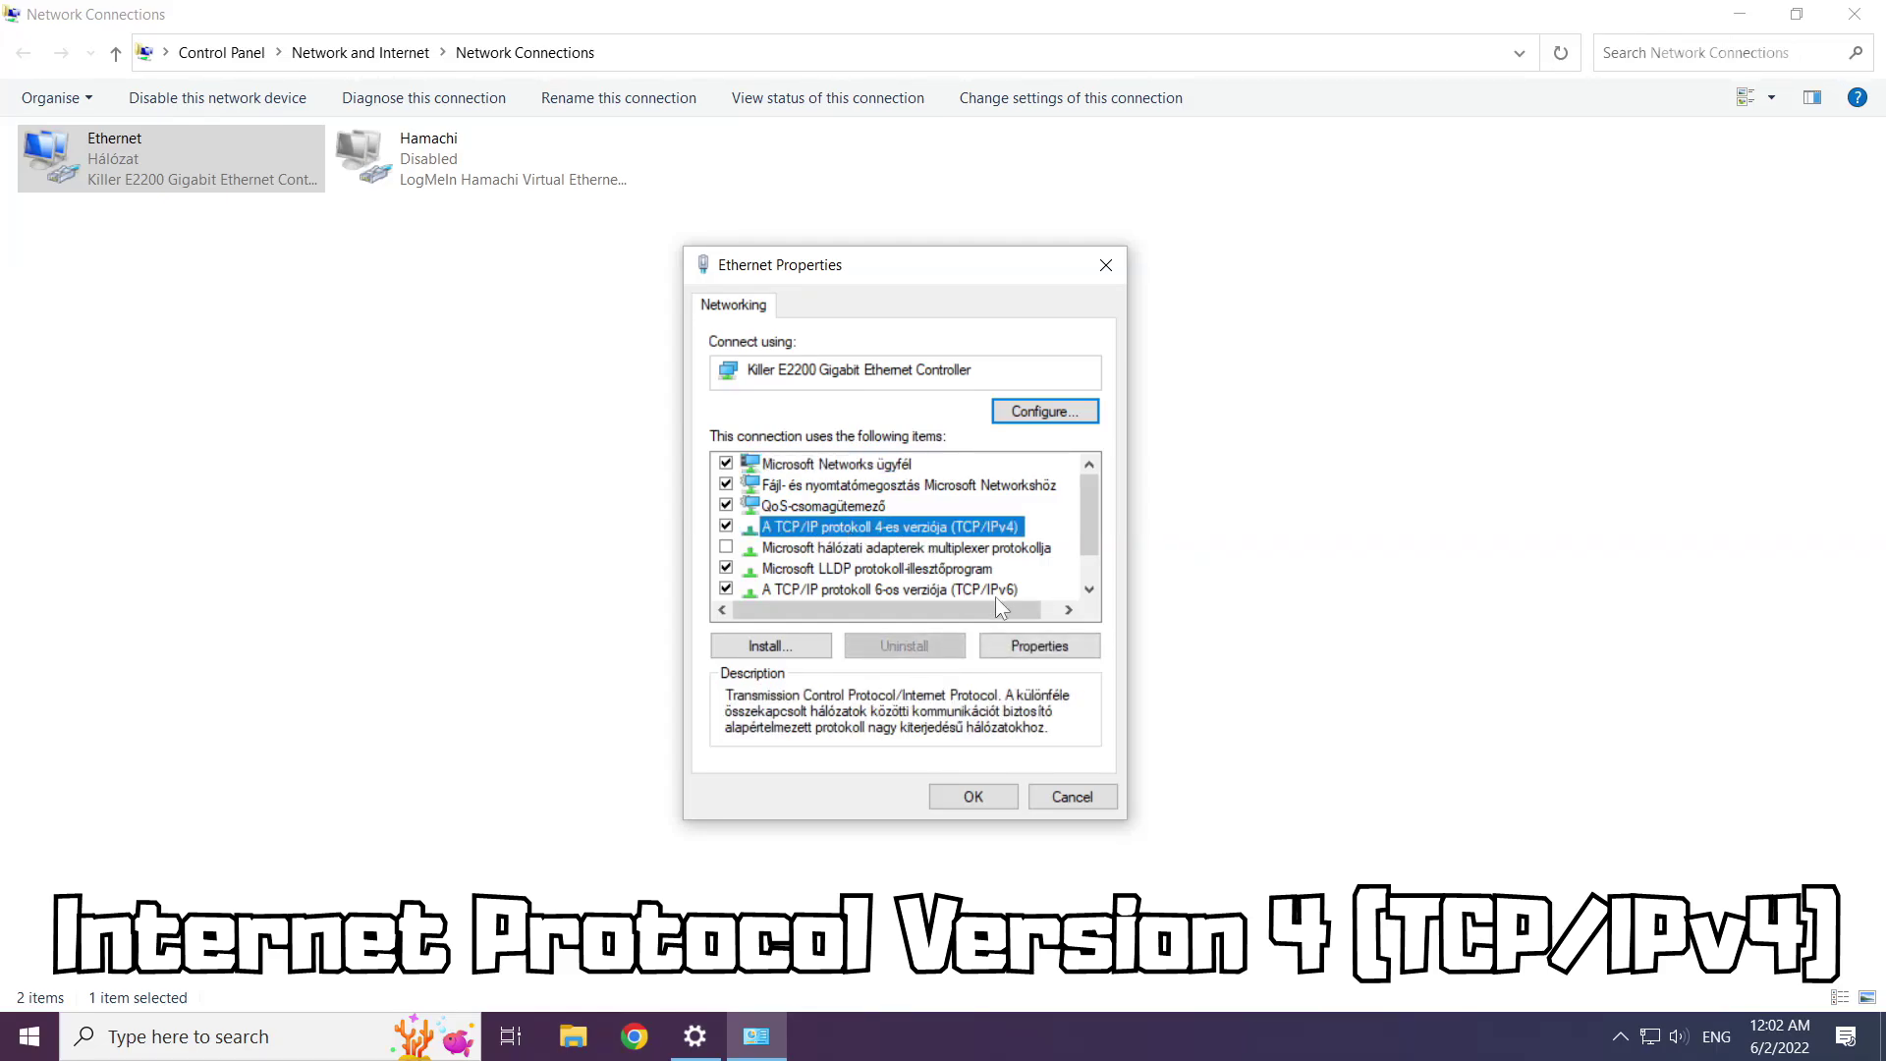
Set IPv4 preferred DNS 8.8.8.8 and alternate DNS 8.8.4.4, then confirm with OK.
left_click(1043, 647)
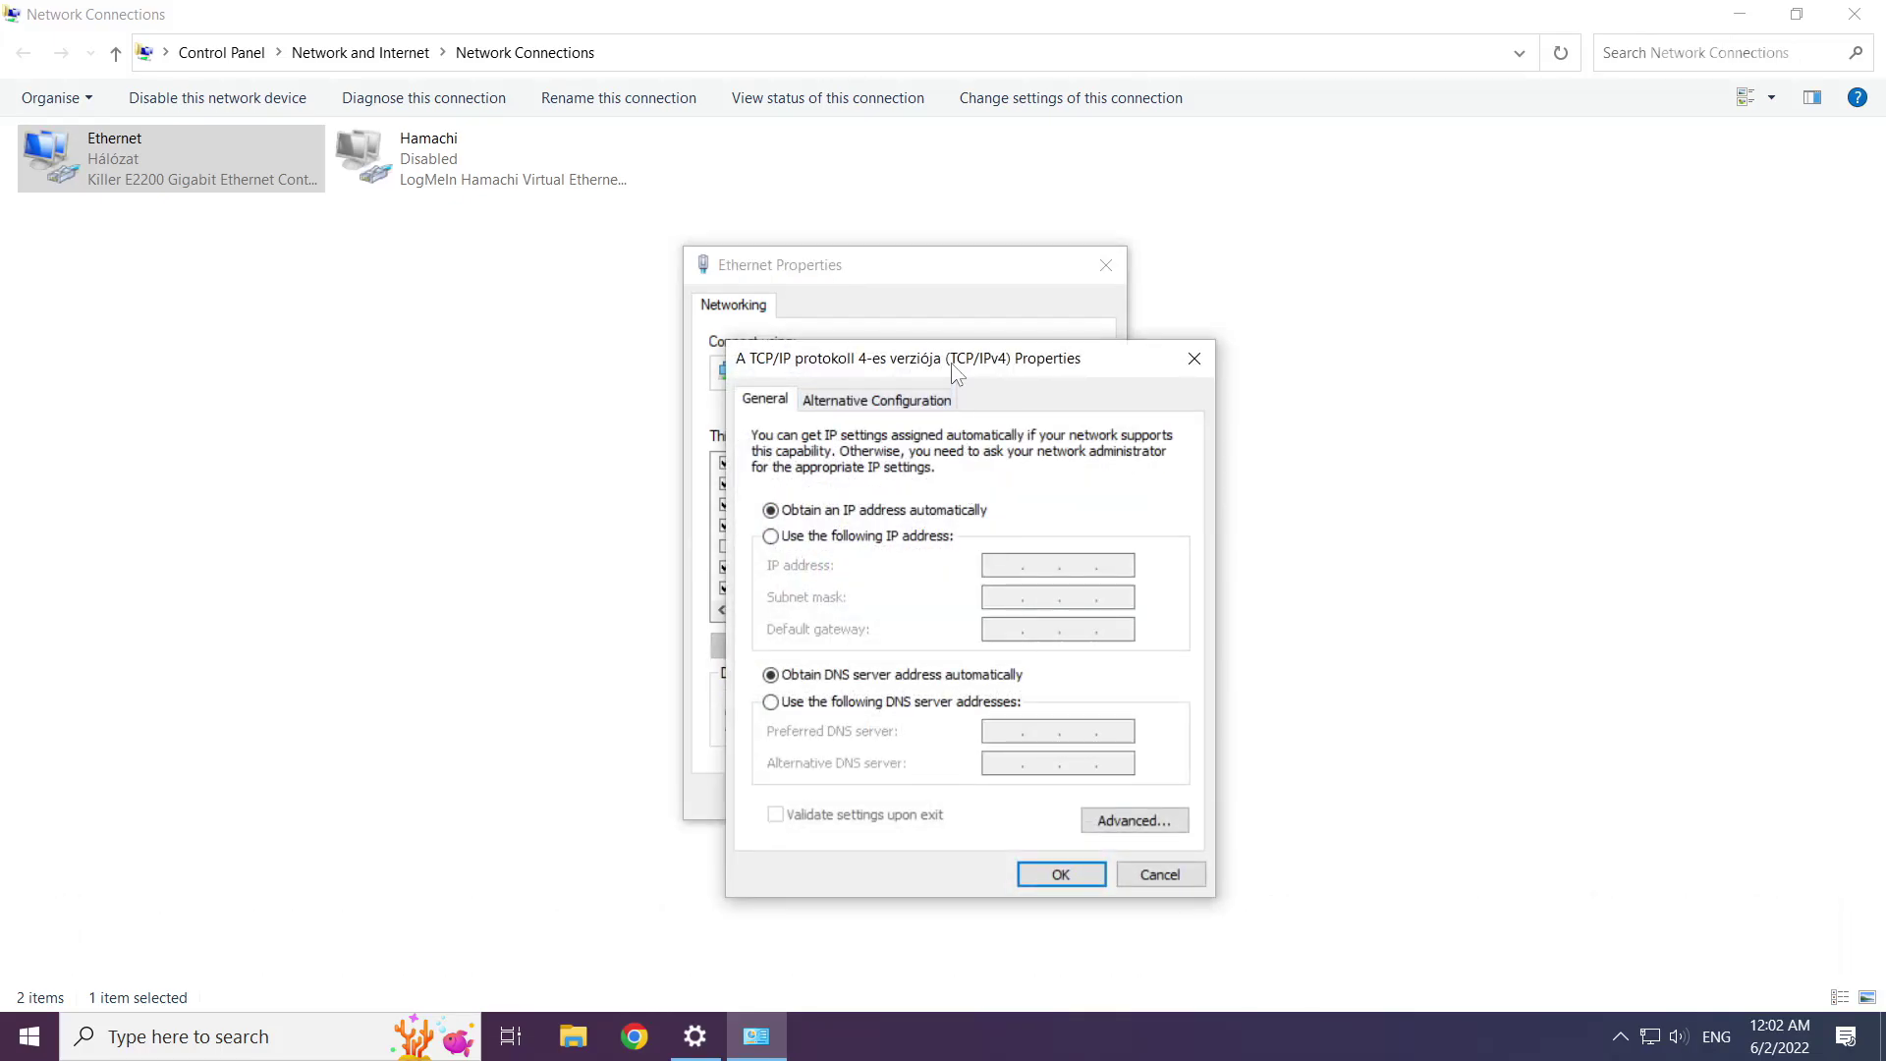
left_click_drag(952, 364, 888, 281)
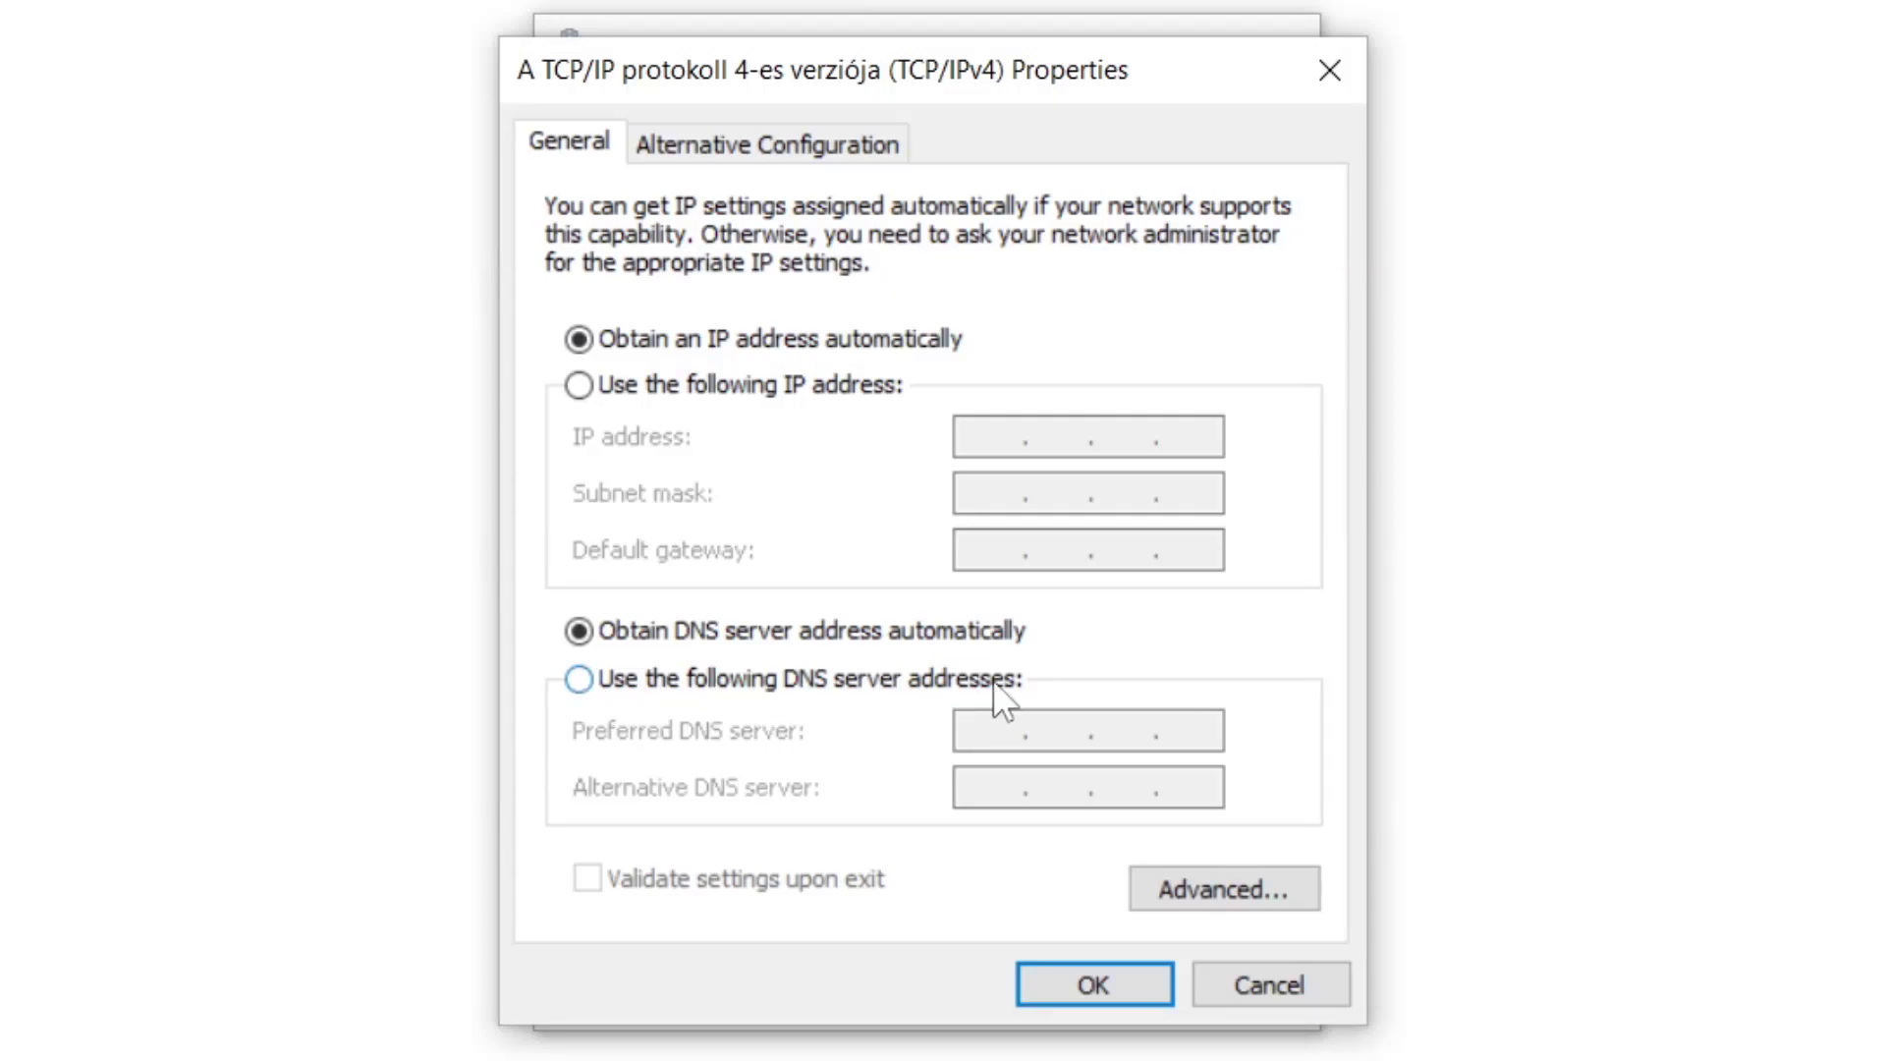
left_click(579, 679)
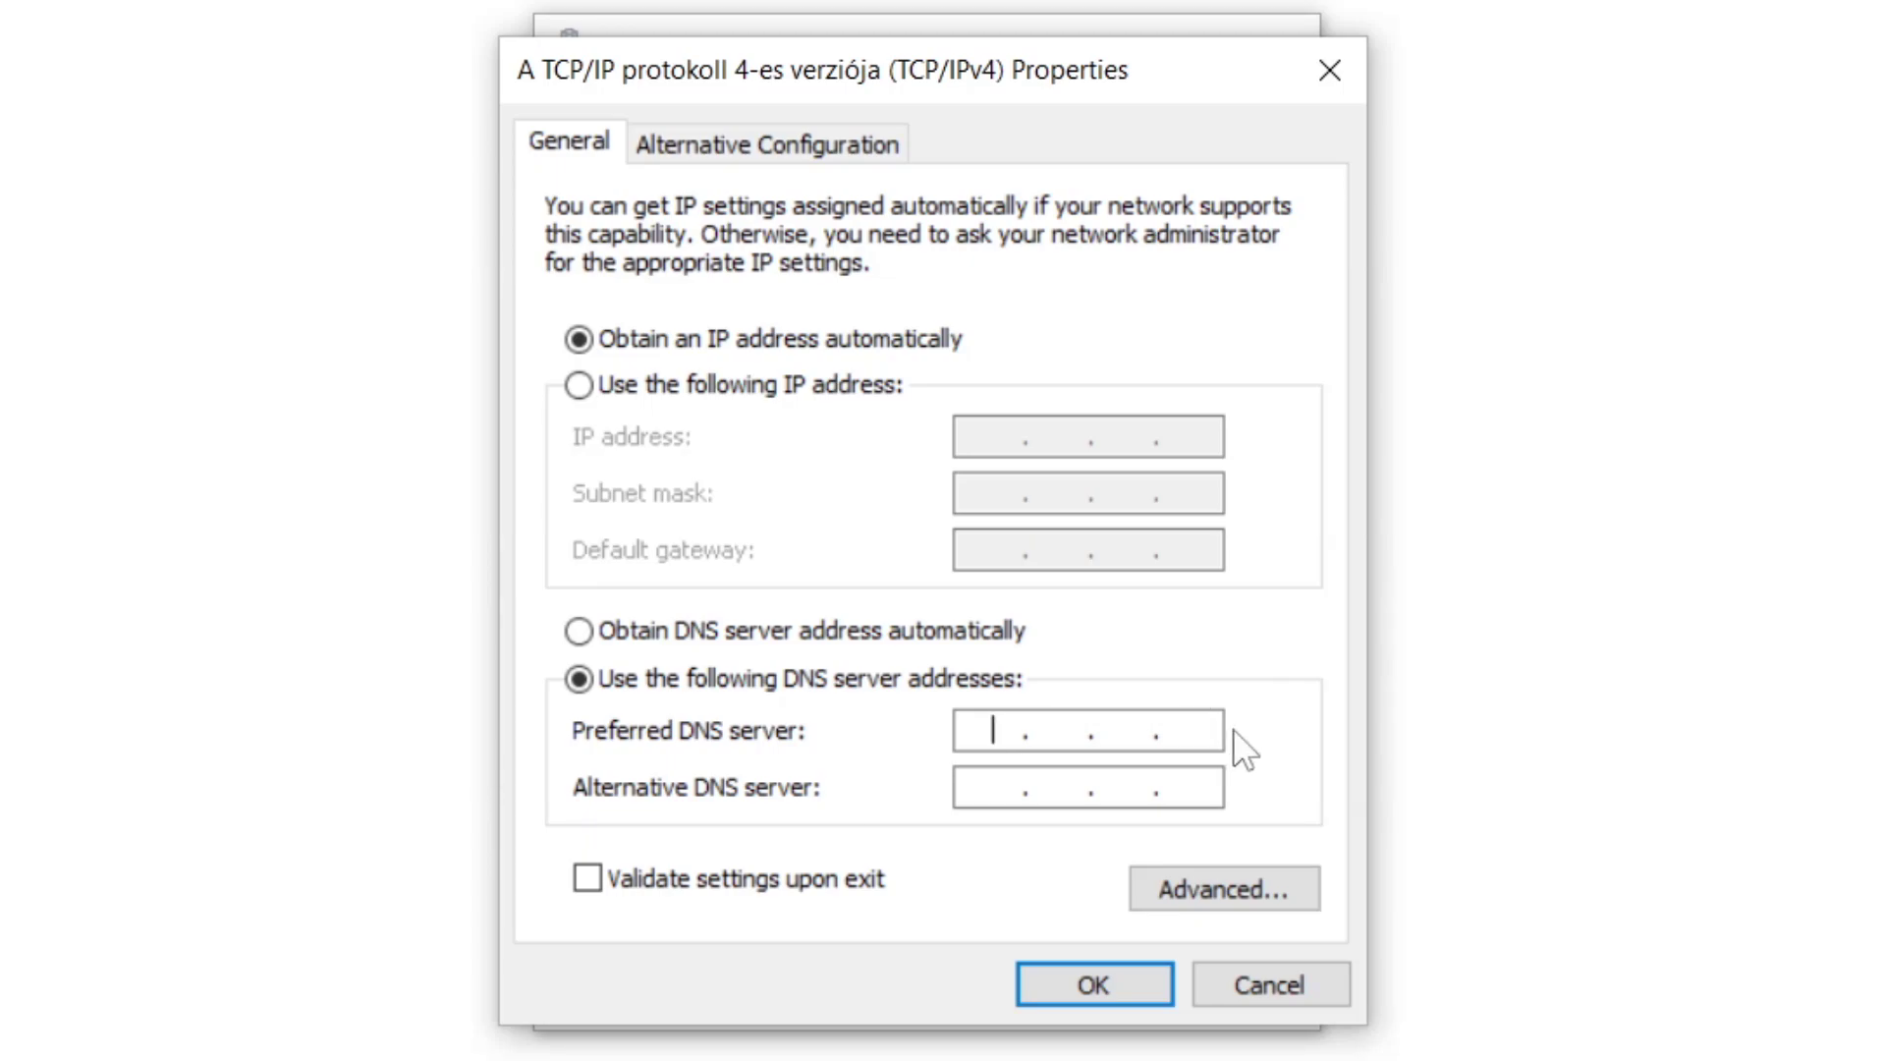
type("8.8.8.8")
left_click(1009, 789)
type("8.8.4.4")
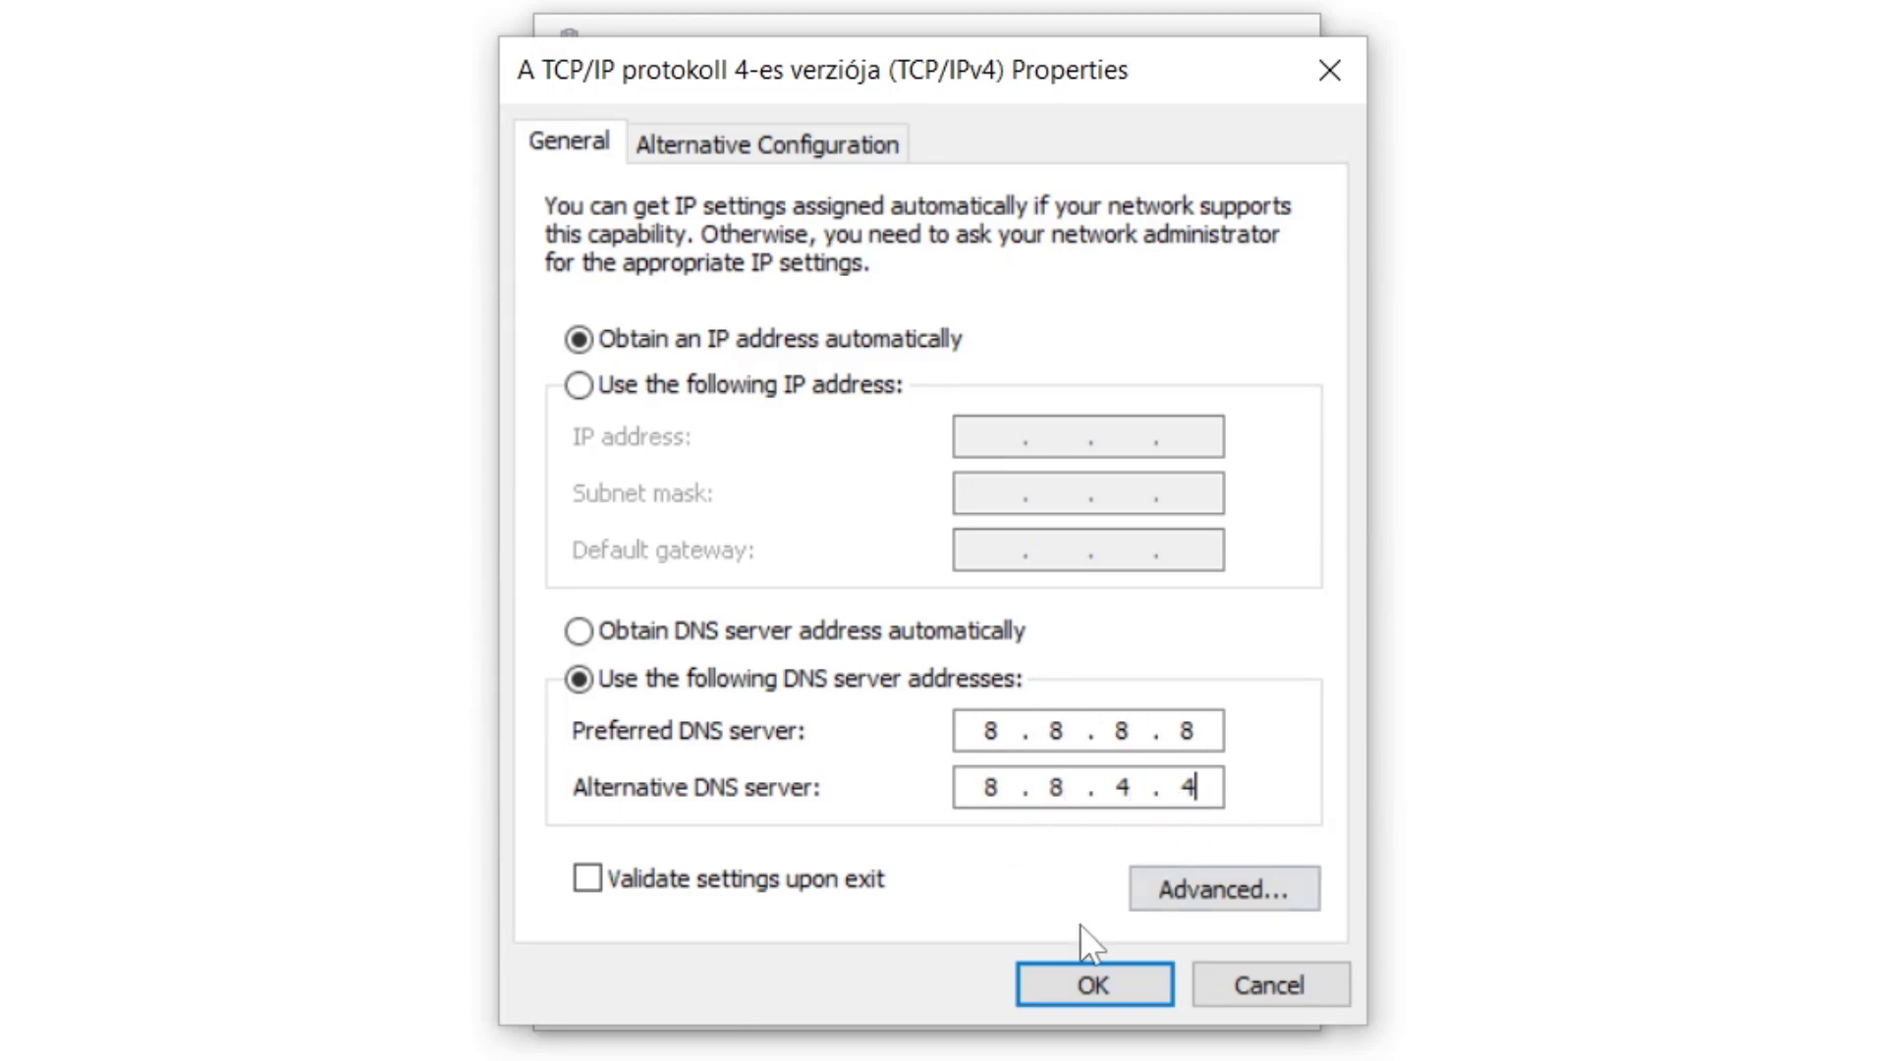
left_click(1082, 994)
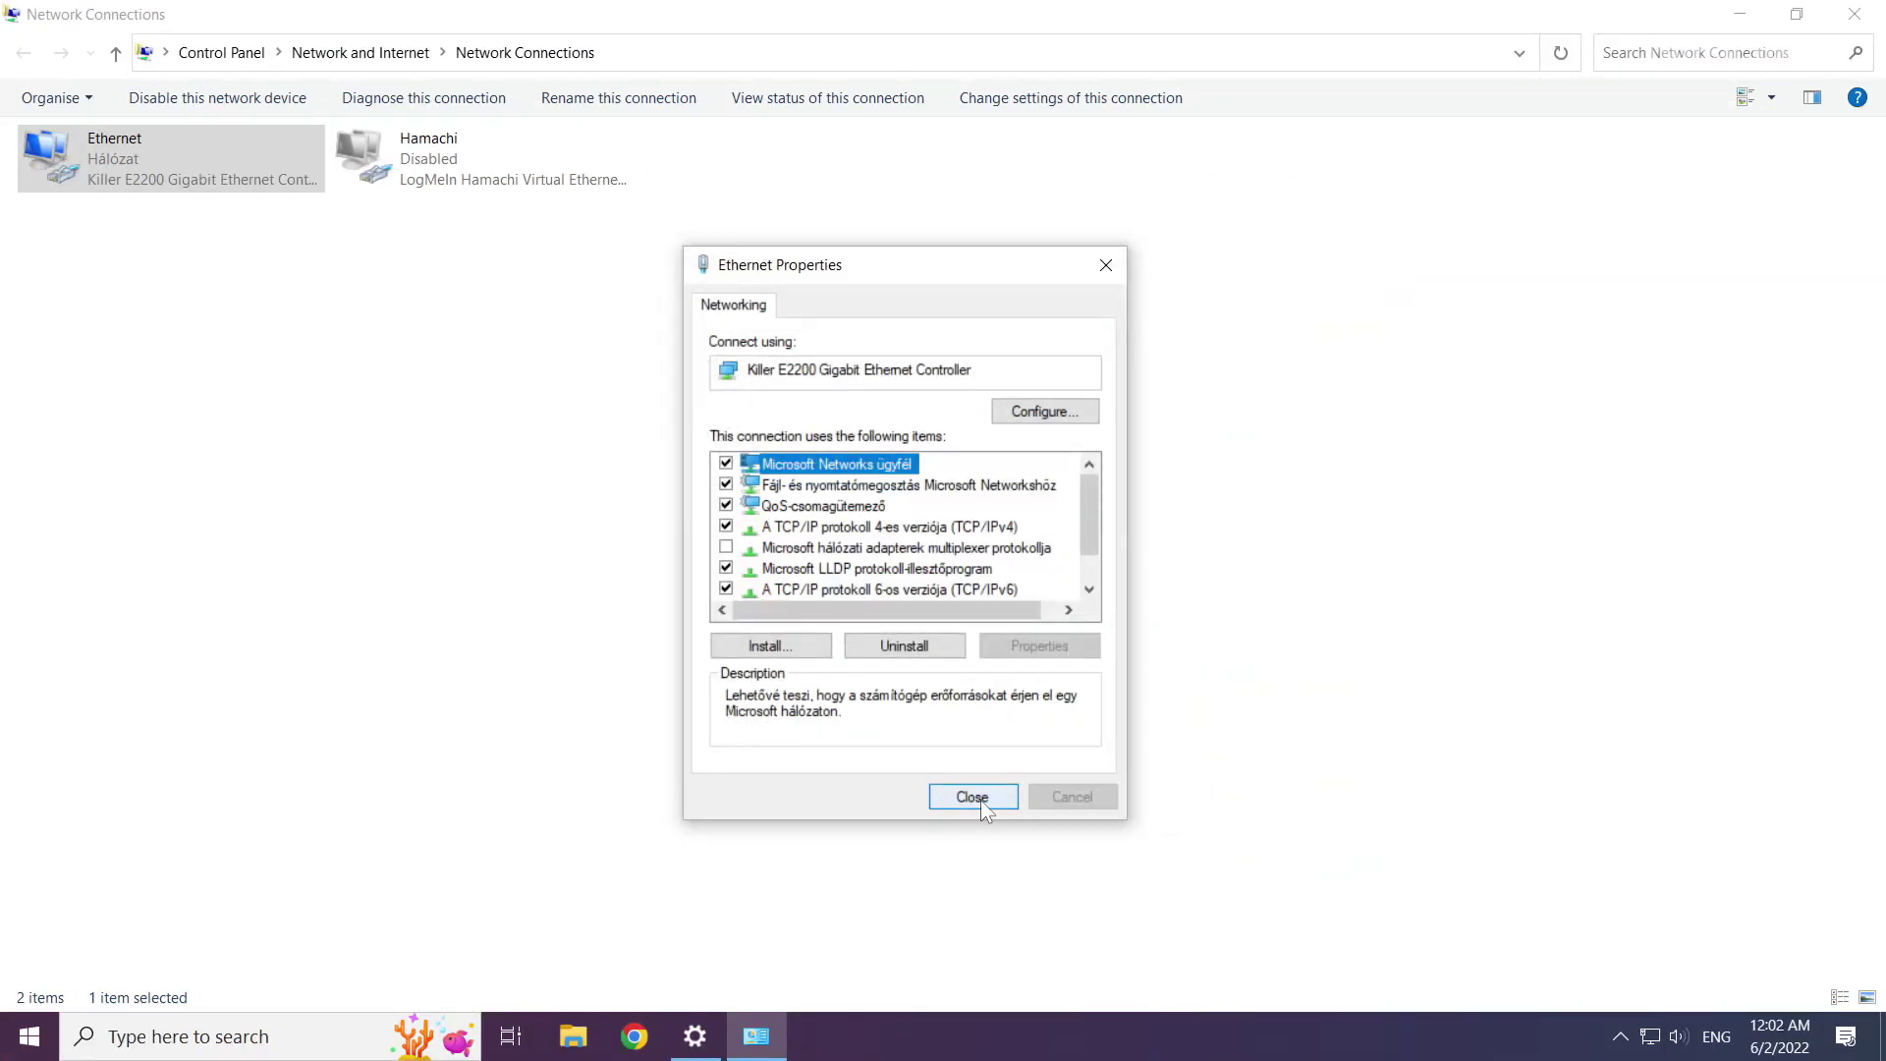
Close Ethernet Properties, Network Connections and Settings, then bring up the Start menu power options.
left_click(972, 797)
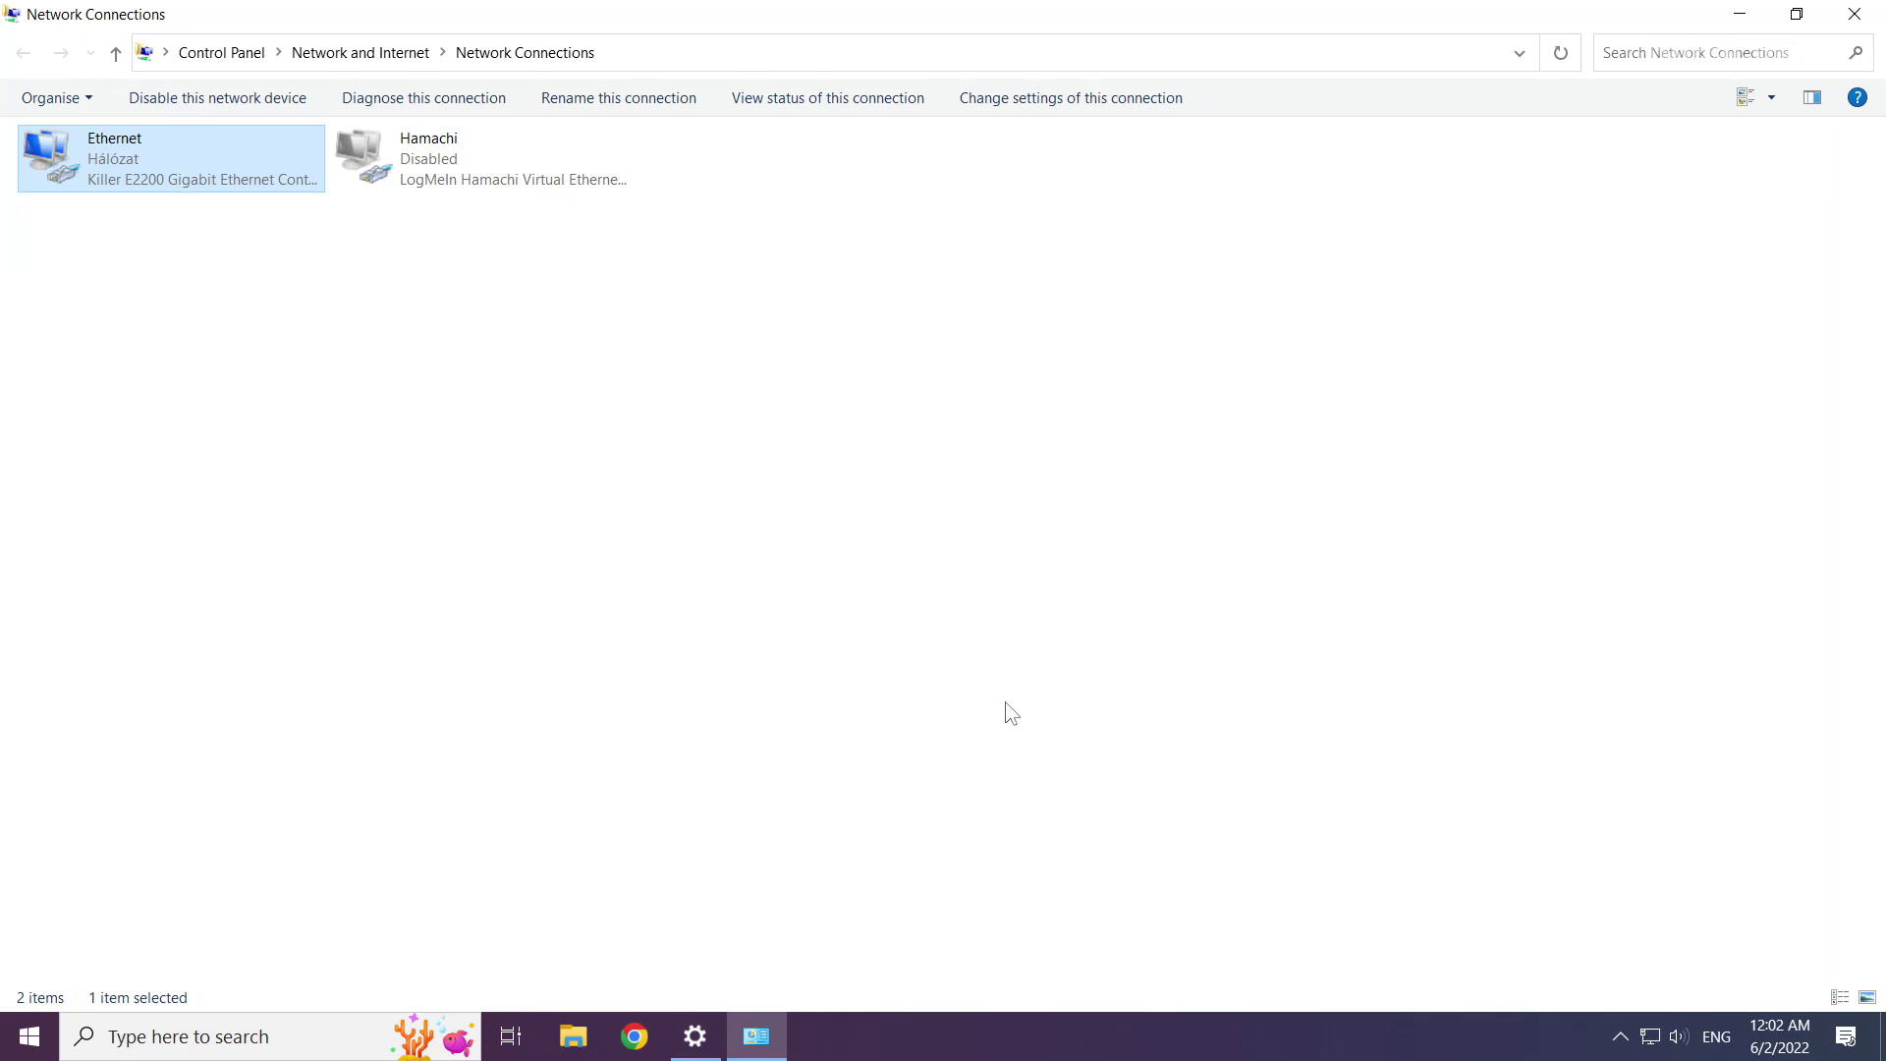
left_click(1856, 14)
left_click(1861, 28)
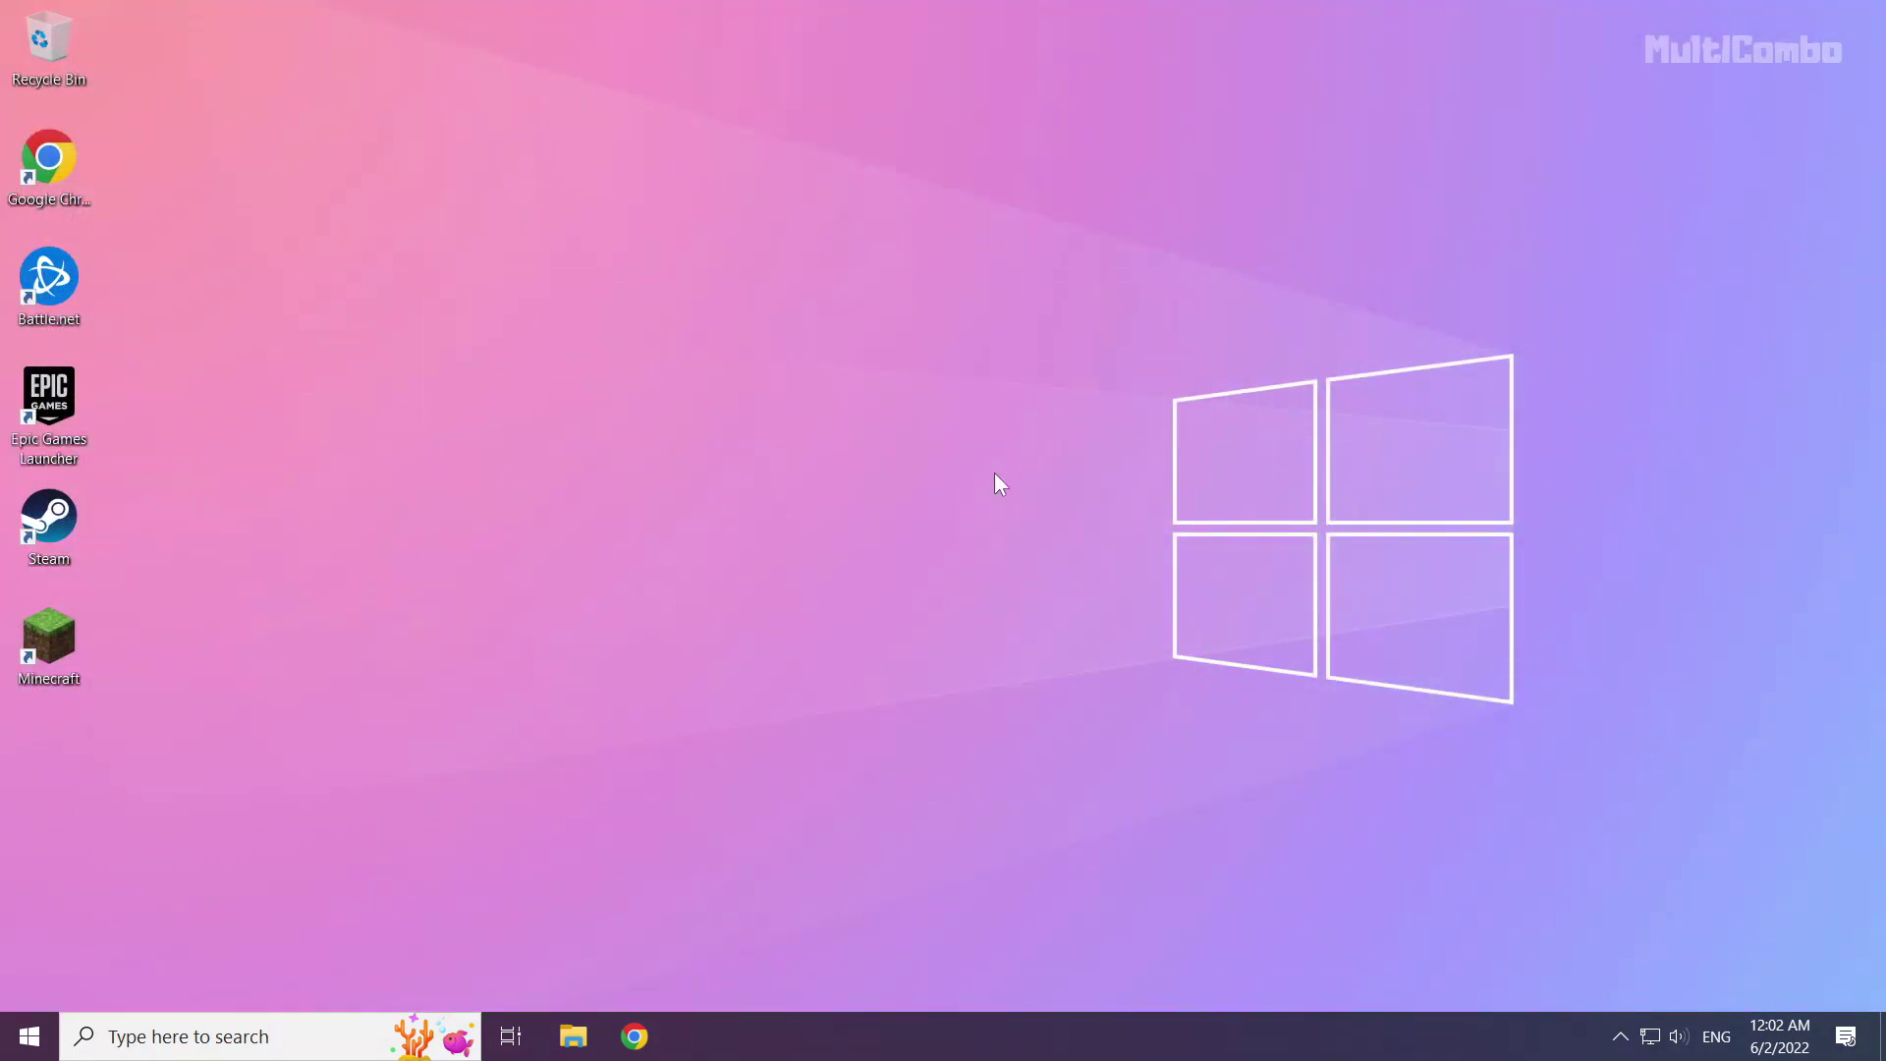
left_click(28, 1034)
left_click(30, 983)
Search for 'network reset' and open the Network reset page in Settings.
left_click(206, 1041)
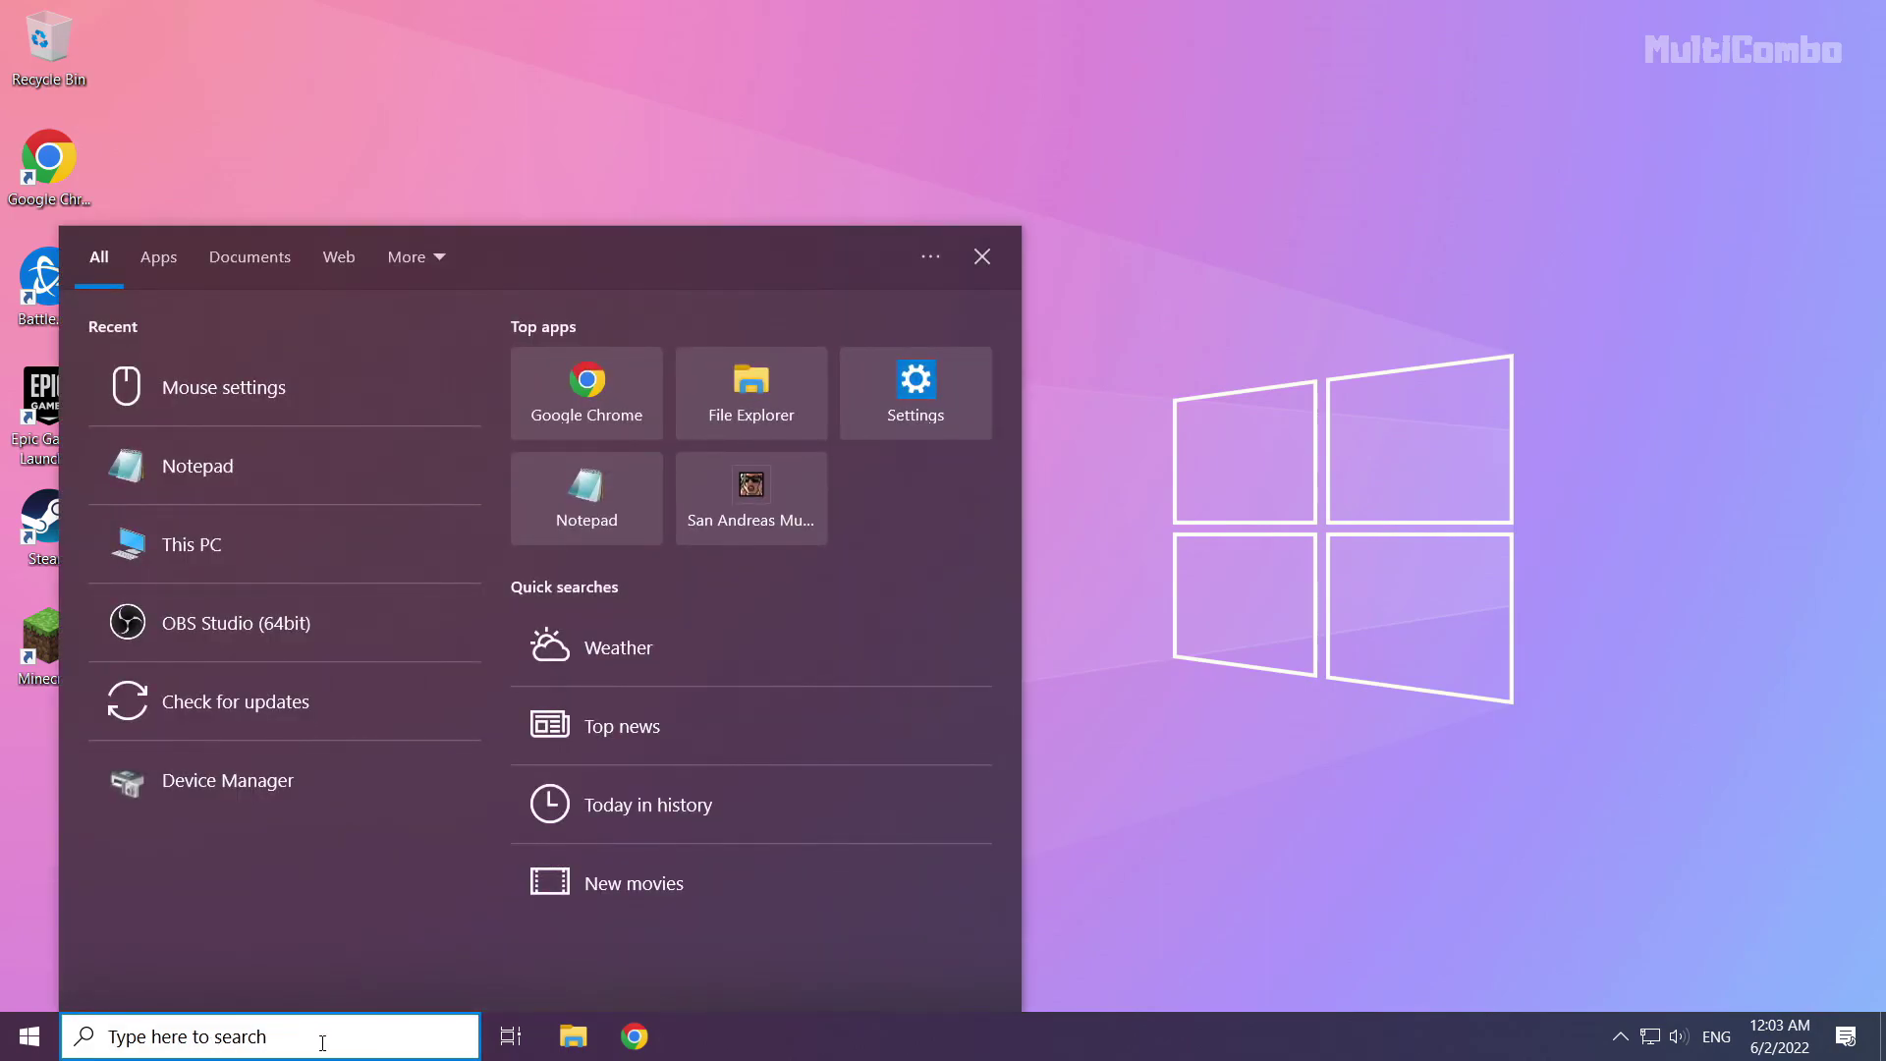
type("netow")
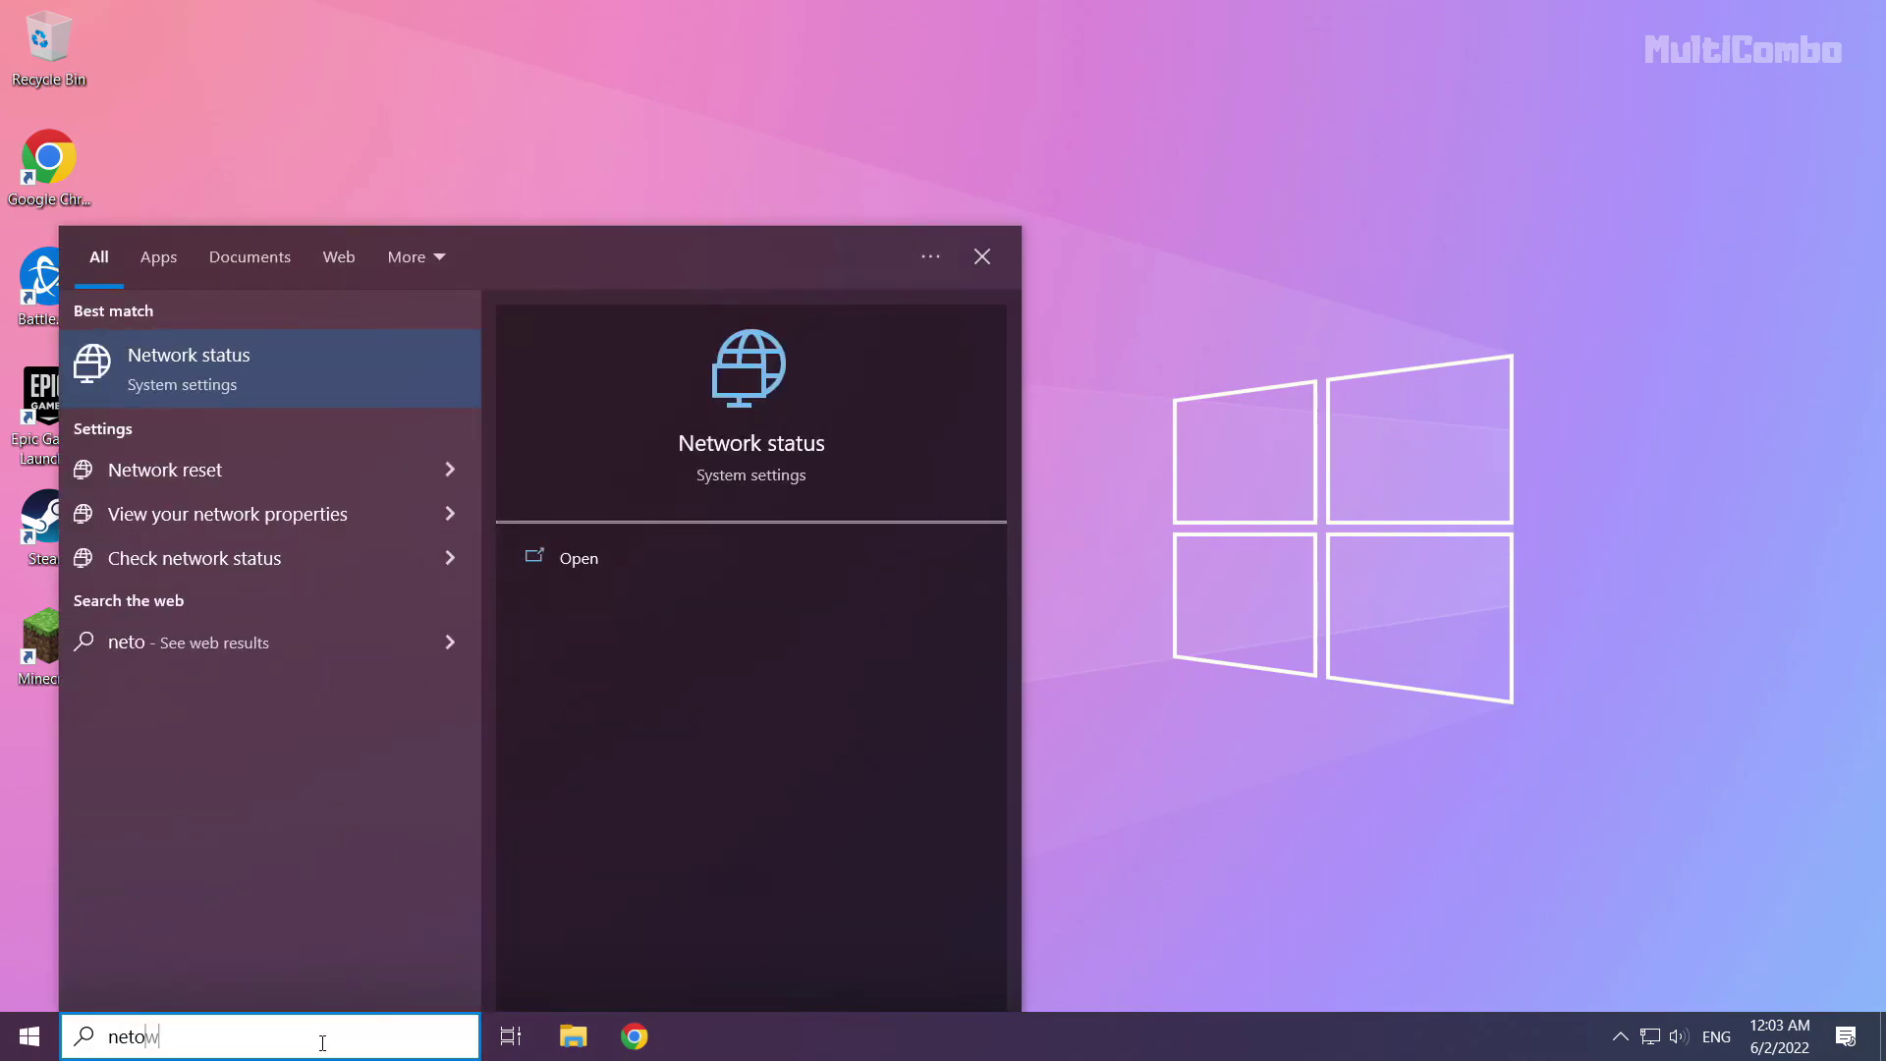
type("rk")
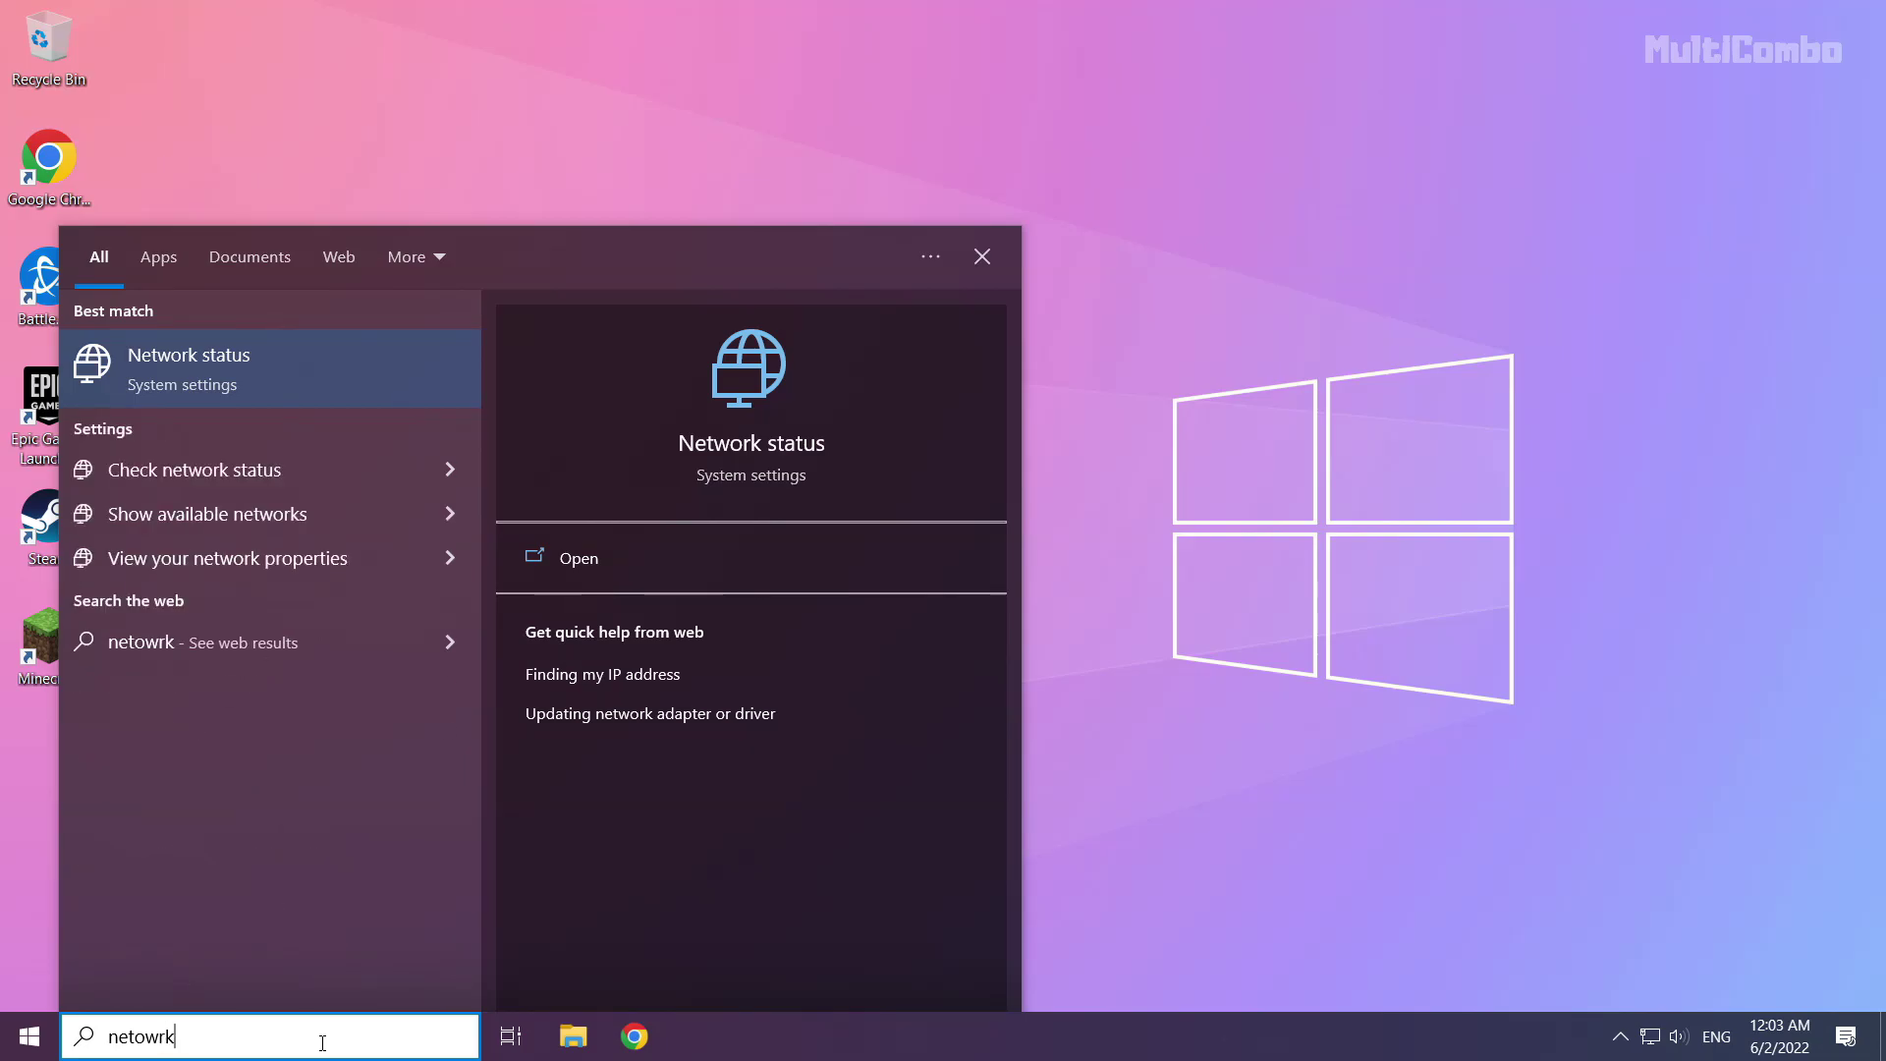
type(" reset")
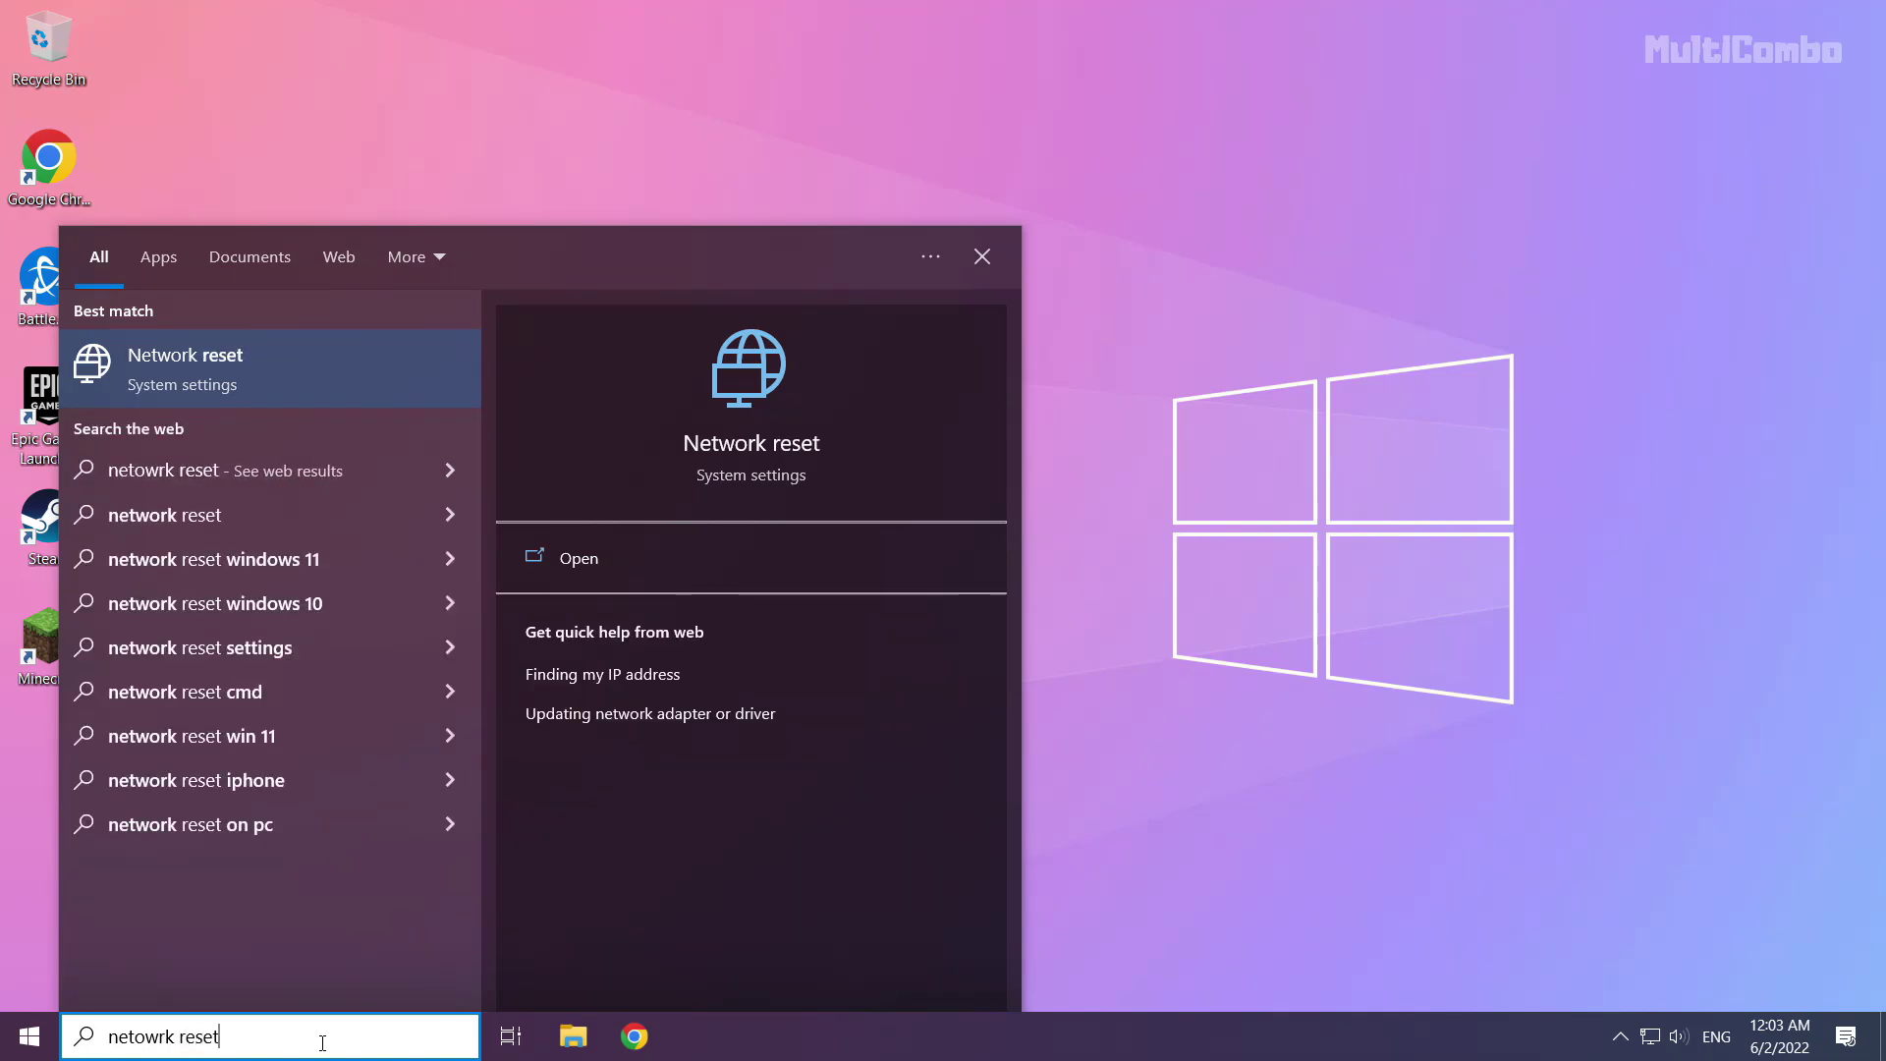
left_click(327, 384)
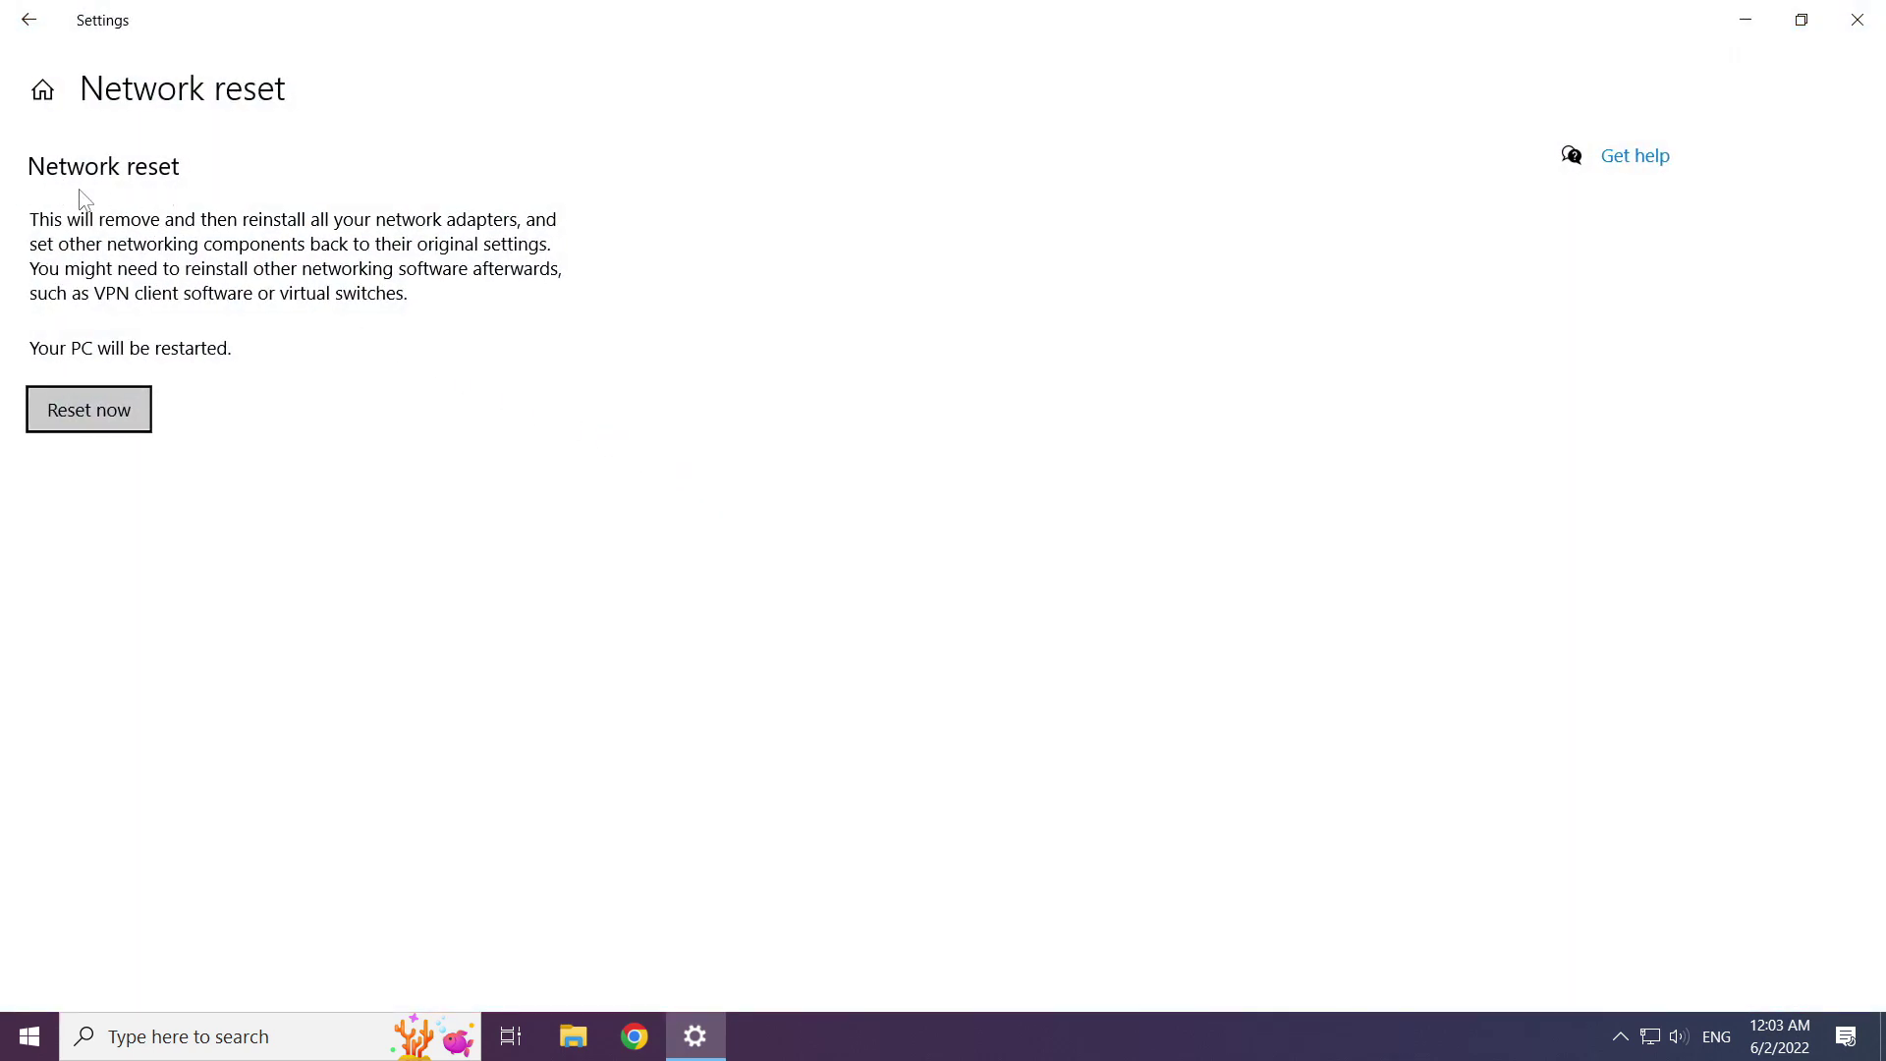
Confirm Reset now with Yes, dismiss the sign-out notice, and close Settings.
left_click(99, 414)
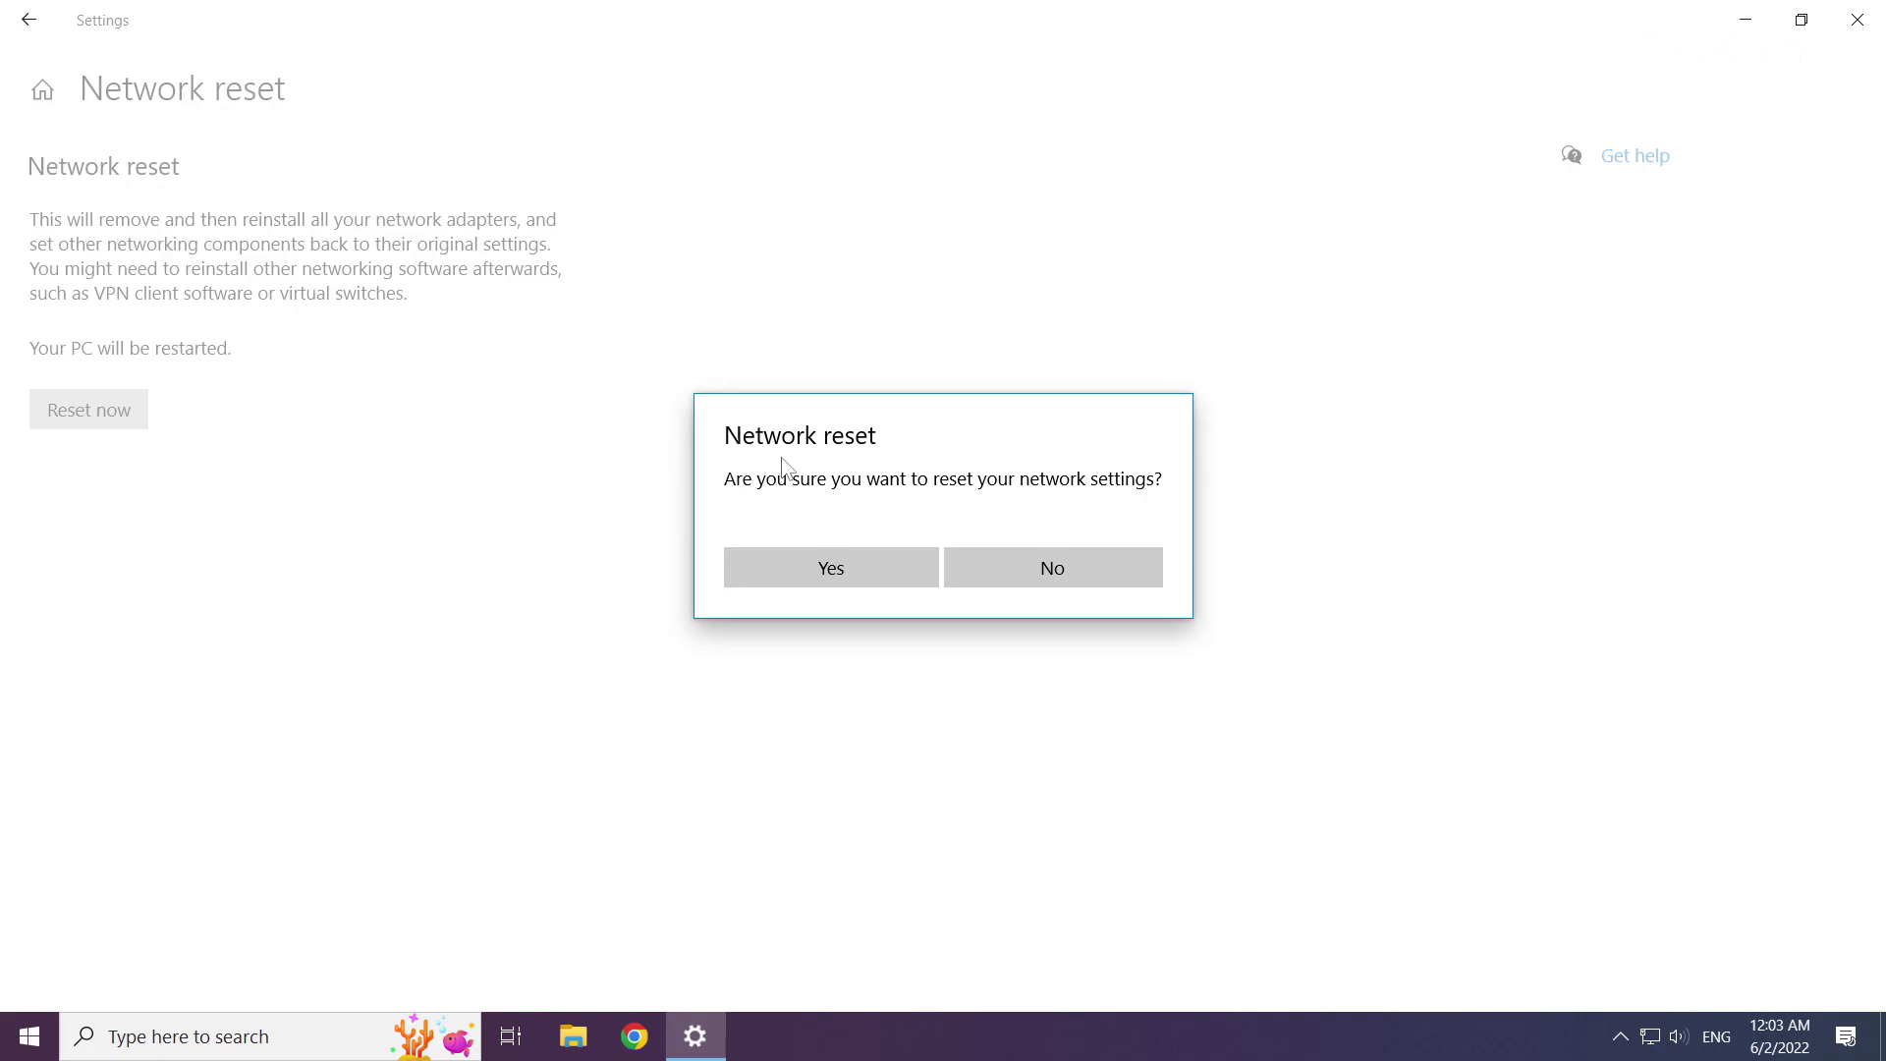
left_click(837, 574)
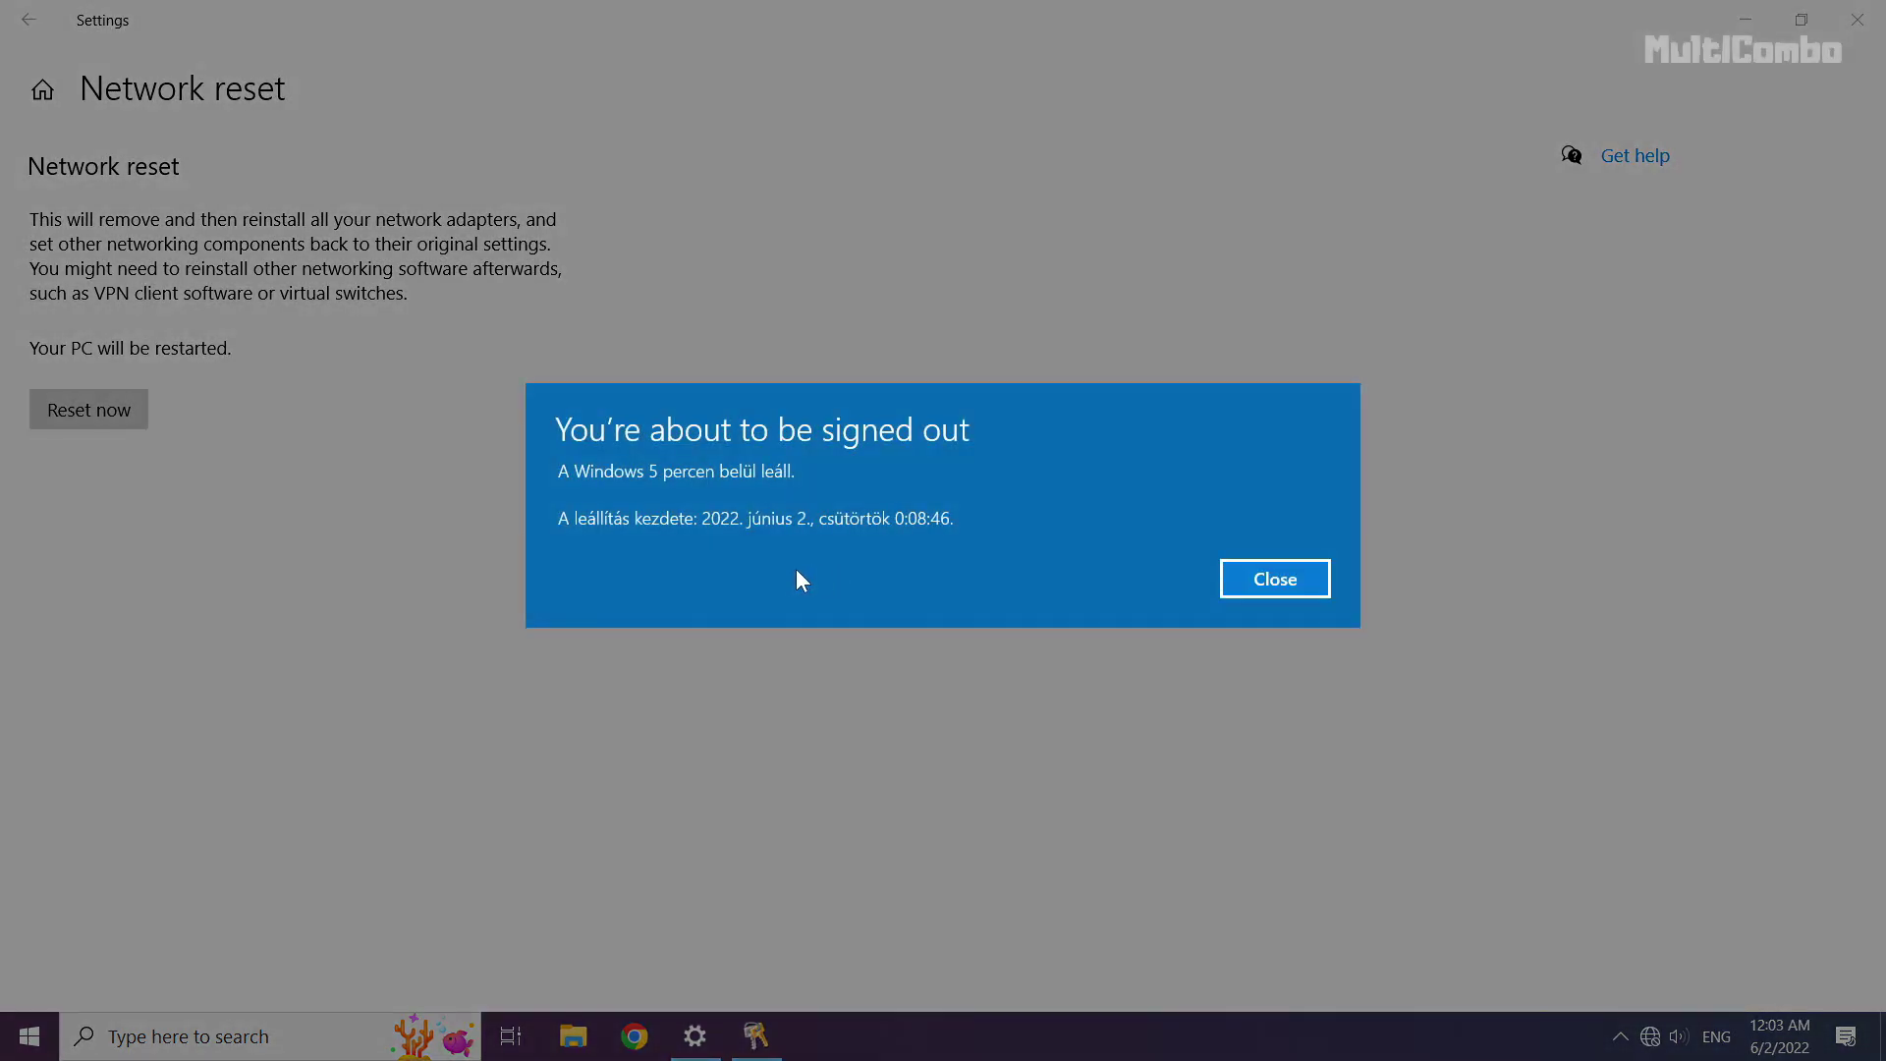
left_click(1286, 580)
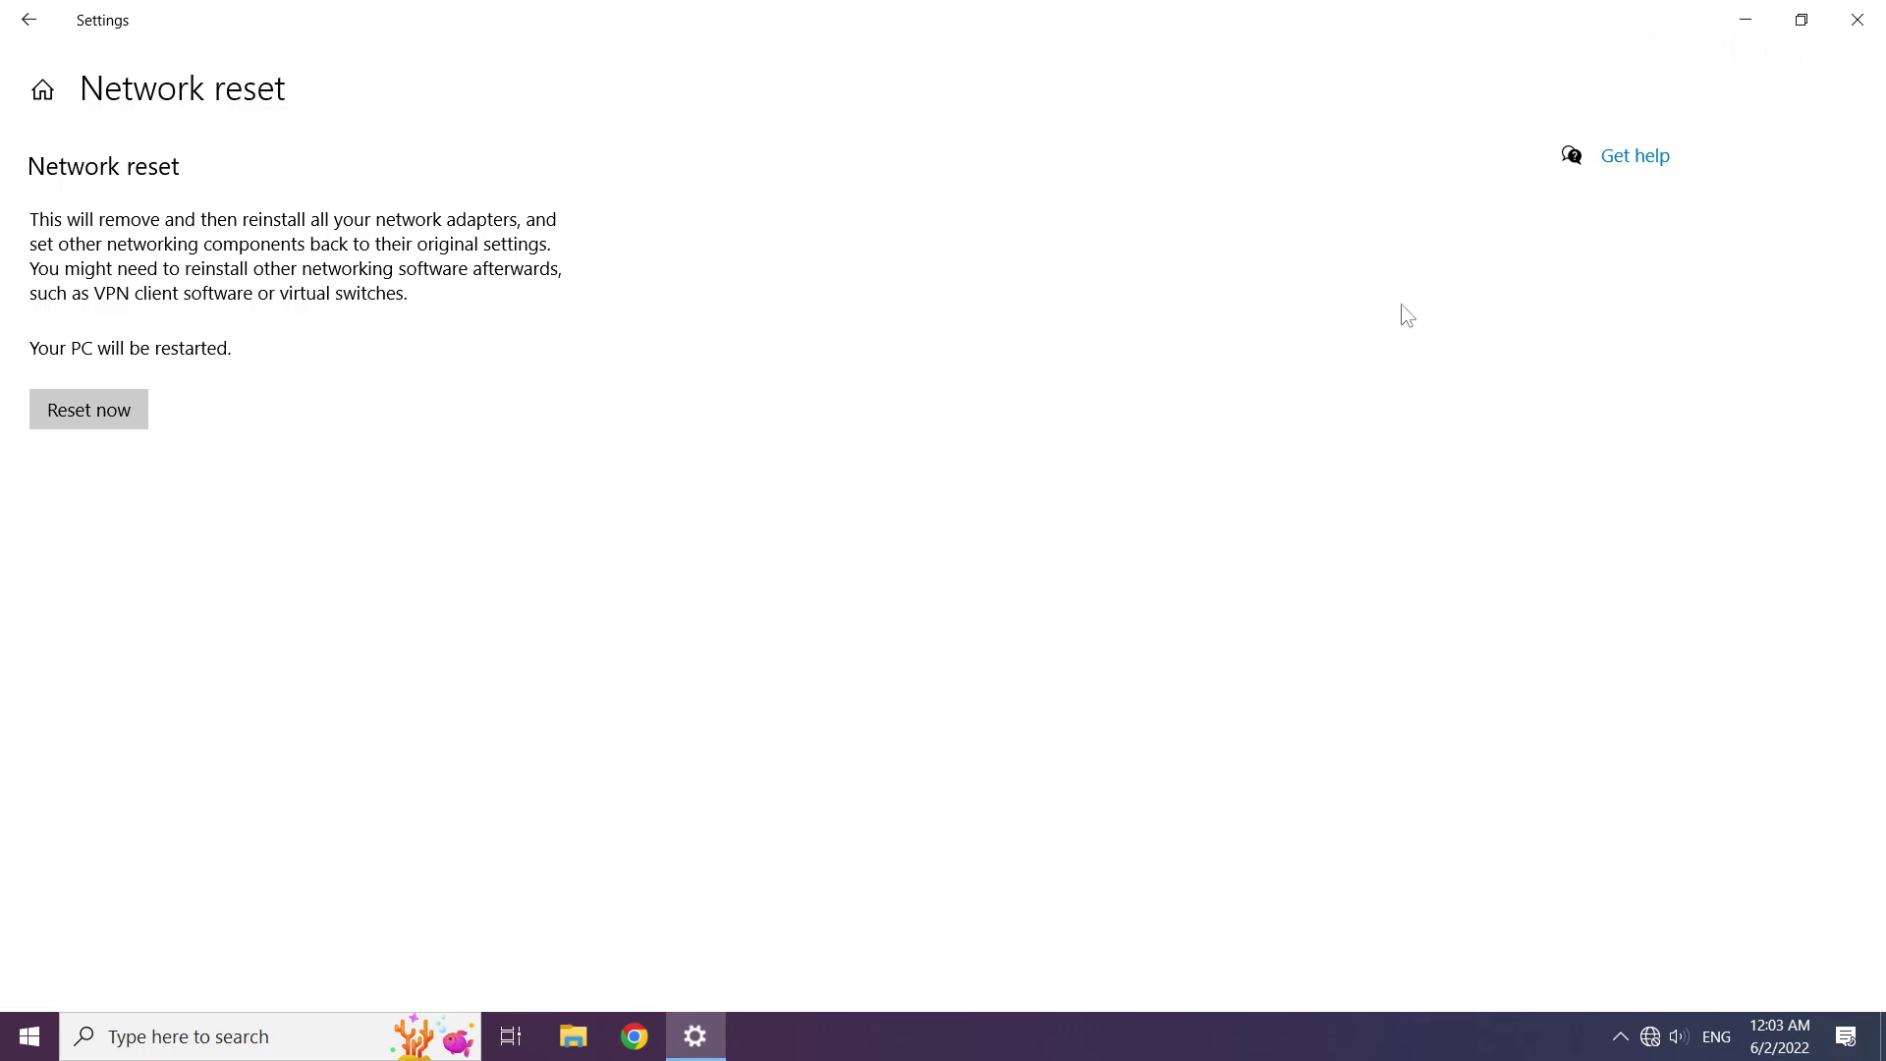
left_click(1865, 26)
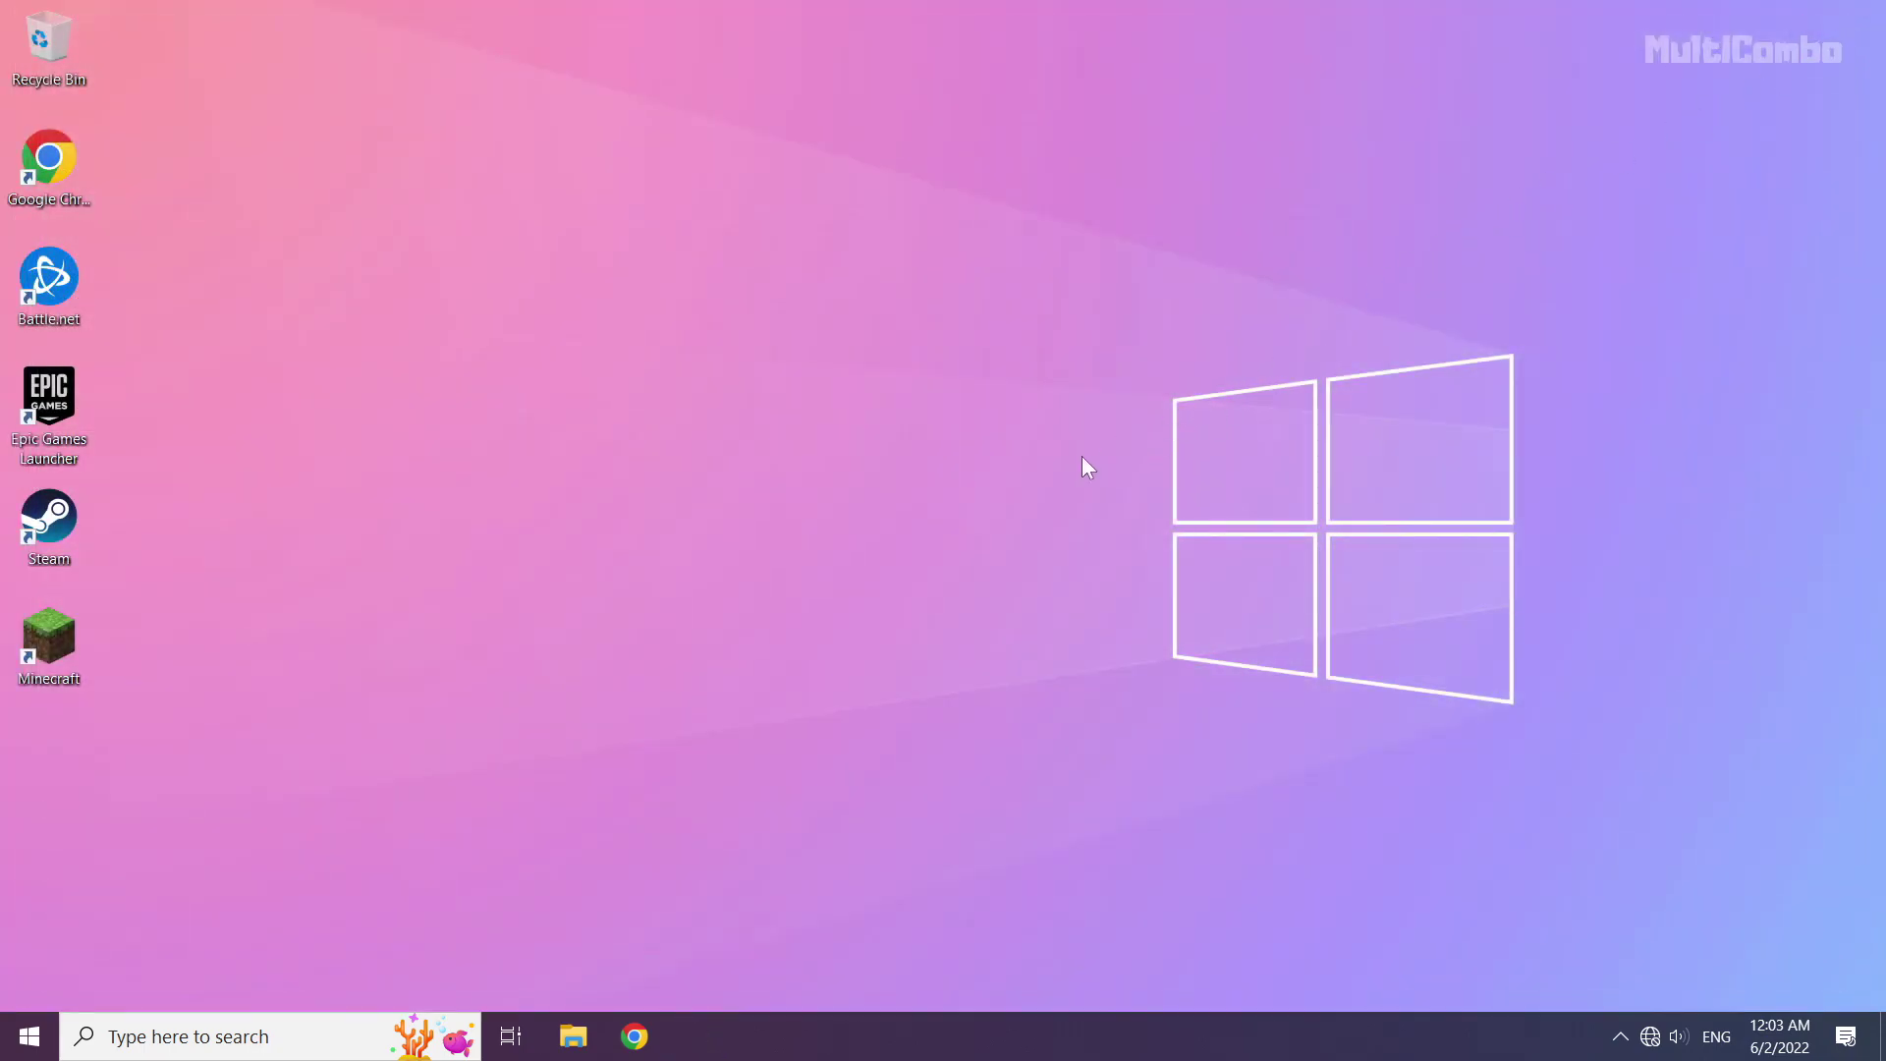
Show the Start menu power options offering Sleep, Shut down and Restart.
left_click(27, 1043)
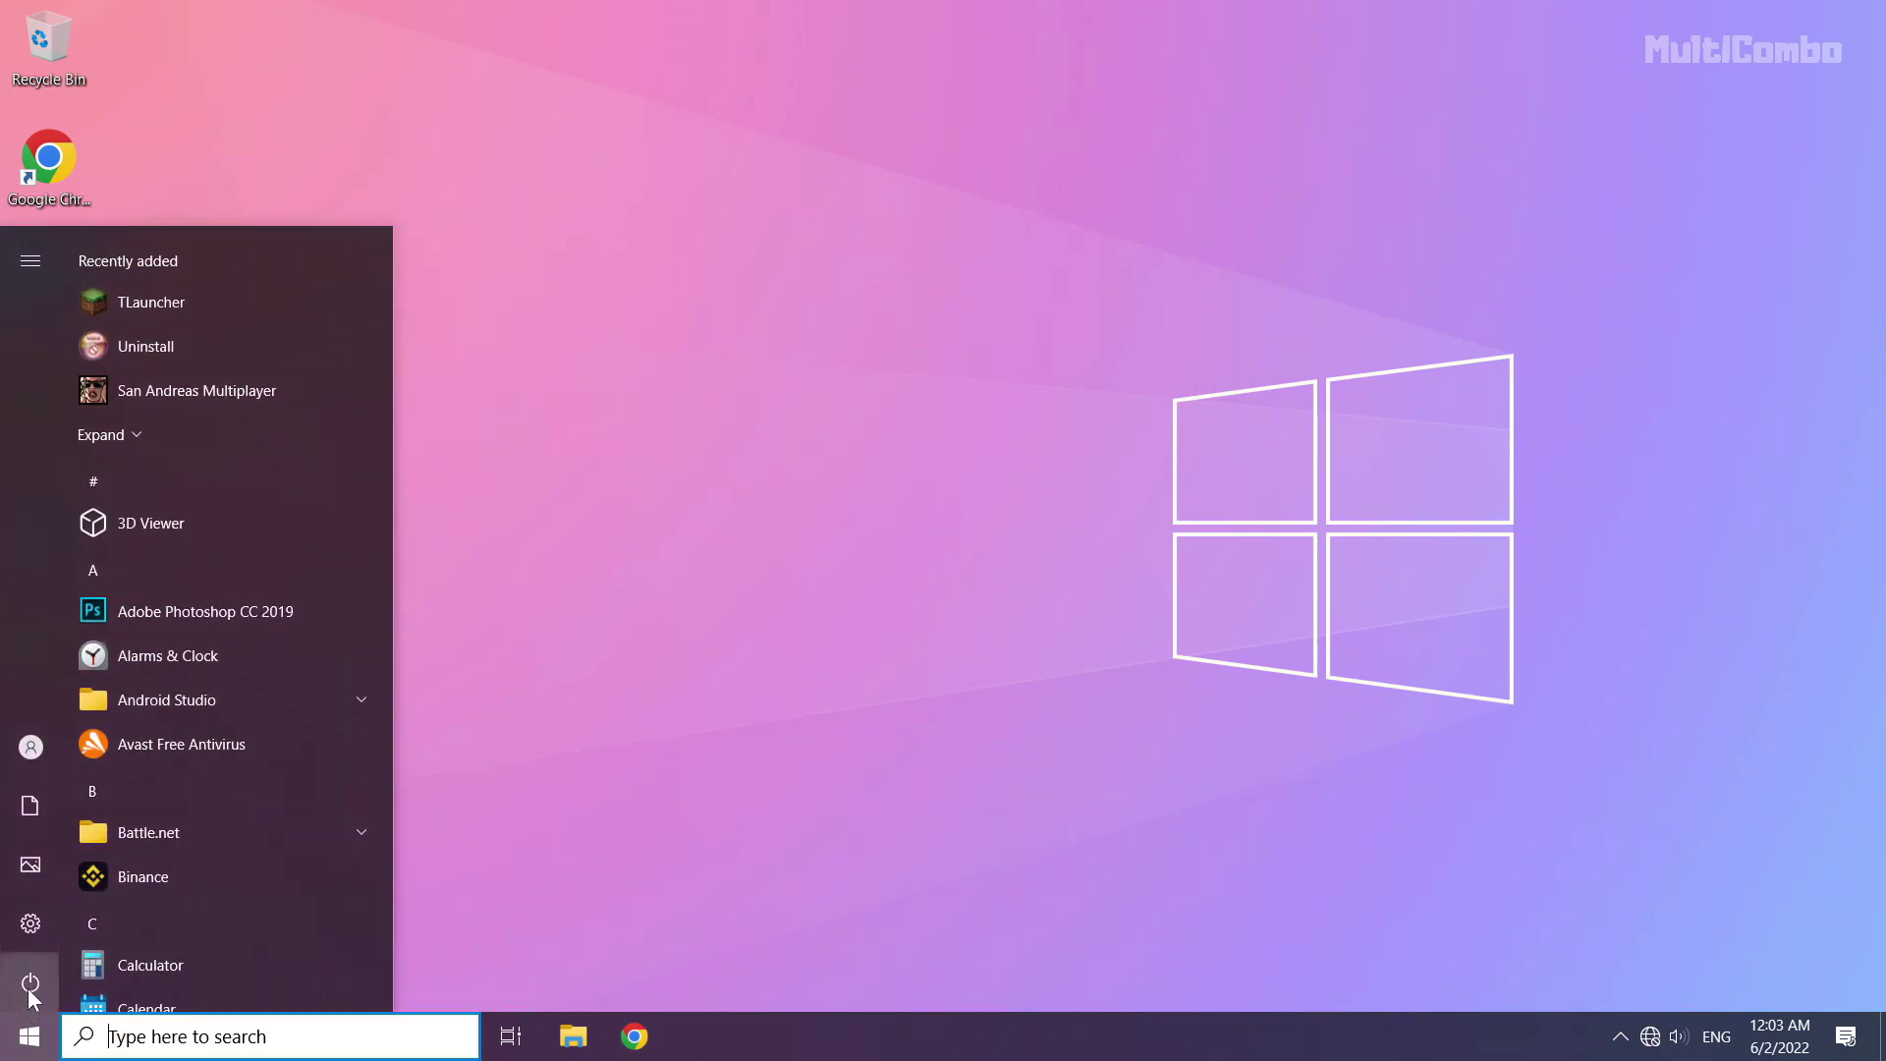
left_click(29, 982)
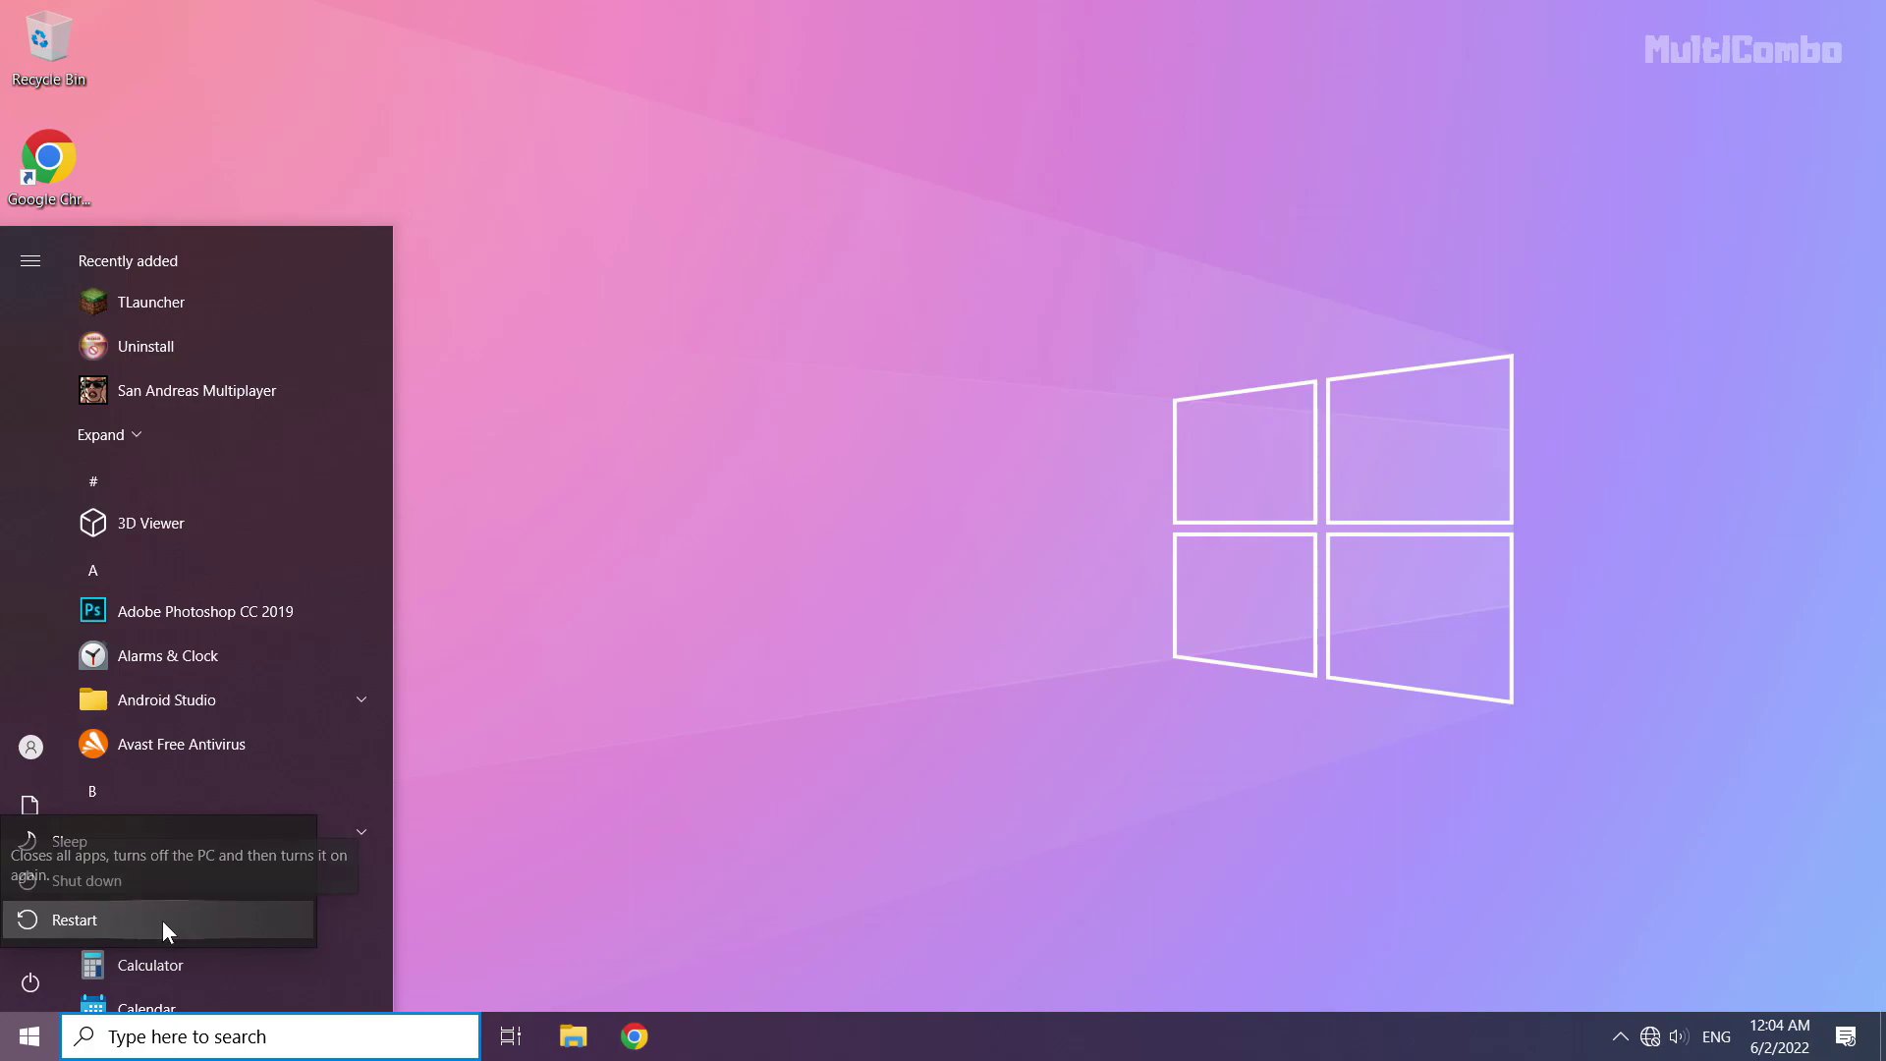